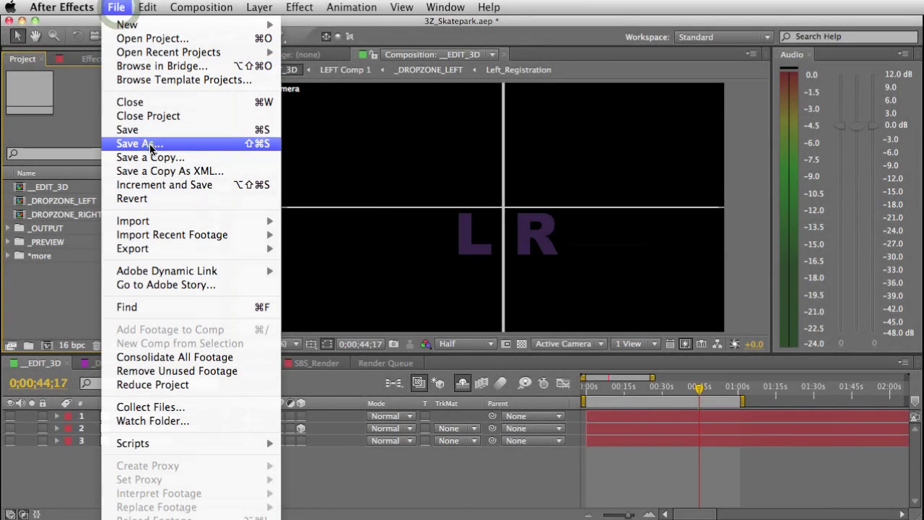
# Save As 3Z_Skatepark and replace the existing file on the Desktop.
pyautogui.click(151, 144)
pyautogui.click(645, 242)
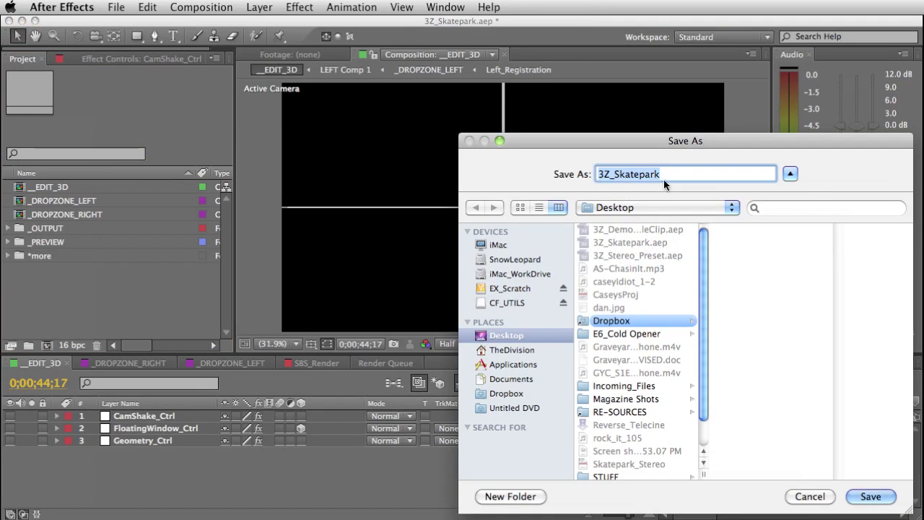
pyautogui.click(883, 501)
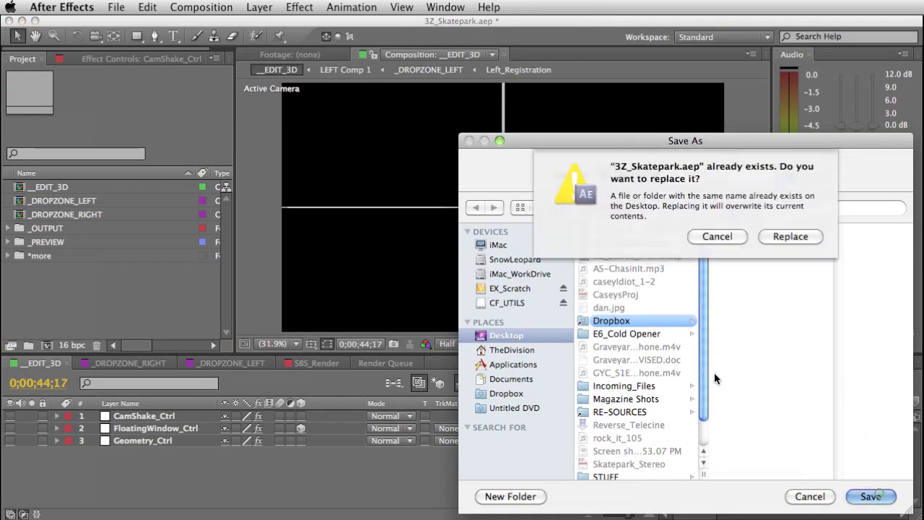
pyautogui.click(791, 236)
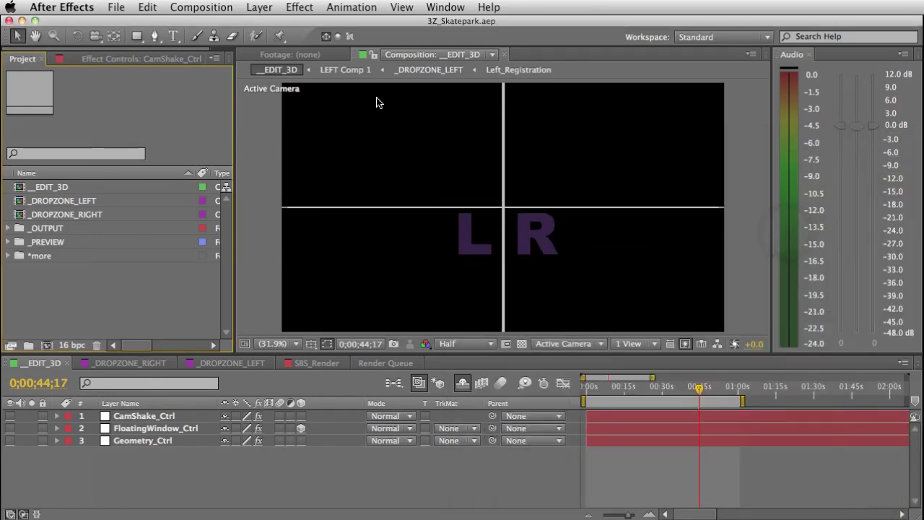
pyautogui.click(123, 294)
# Scroll the Popcorn Island Final Cut 2 script page to its Links and Download section.
pyautogui.press('super+Tab')
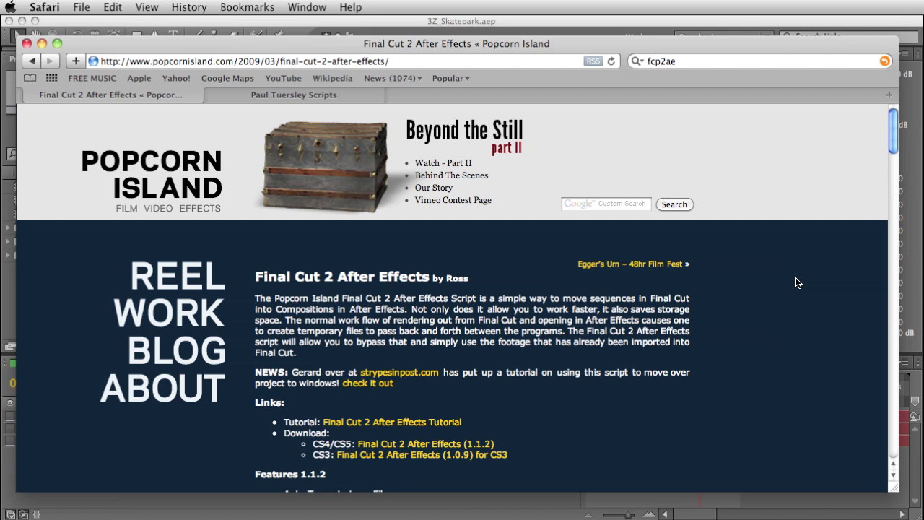
pyautogui.scroll(-1, 575, 378)
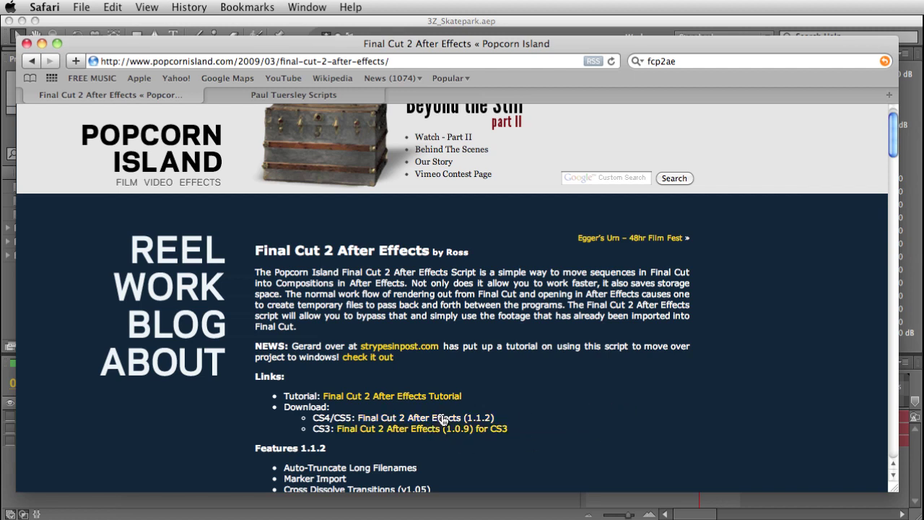
pyautogui.click(42, 44)
# Import the Skatepark_Stereo XML through the FCP2AE script, declining audio tracks.
pyautogui.click(171, 309)
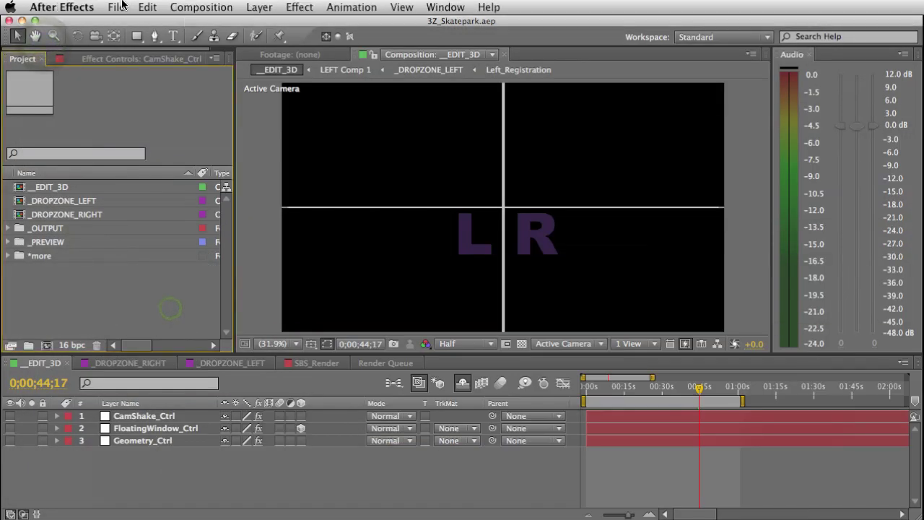
pyautogui.click(121, 7)
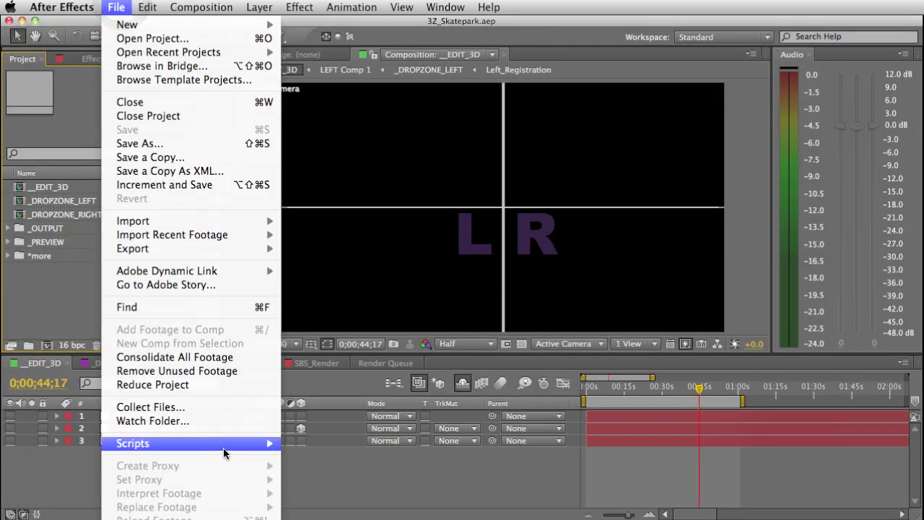
pyautogui.moveTo(223, 448)
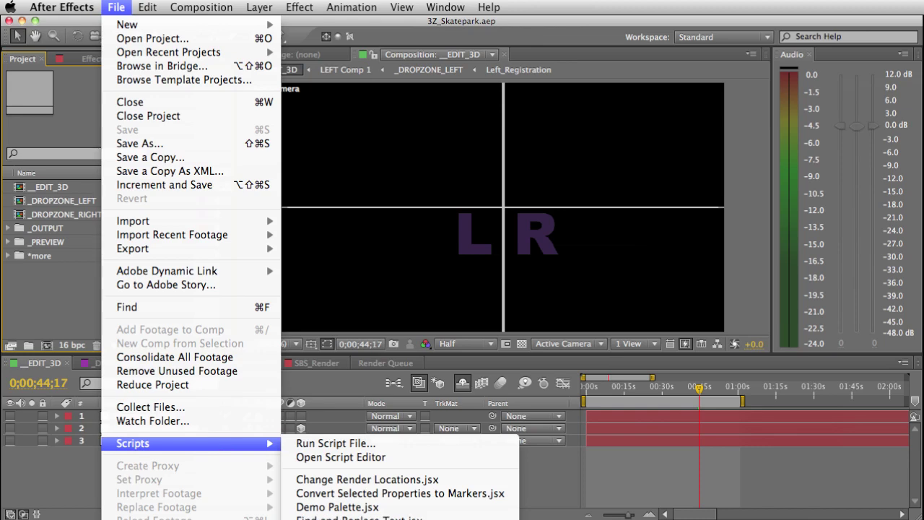
pyautogui.click(340, 515)
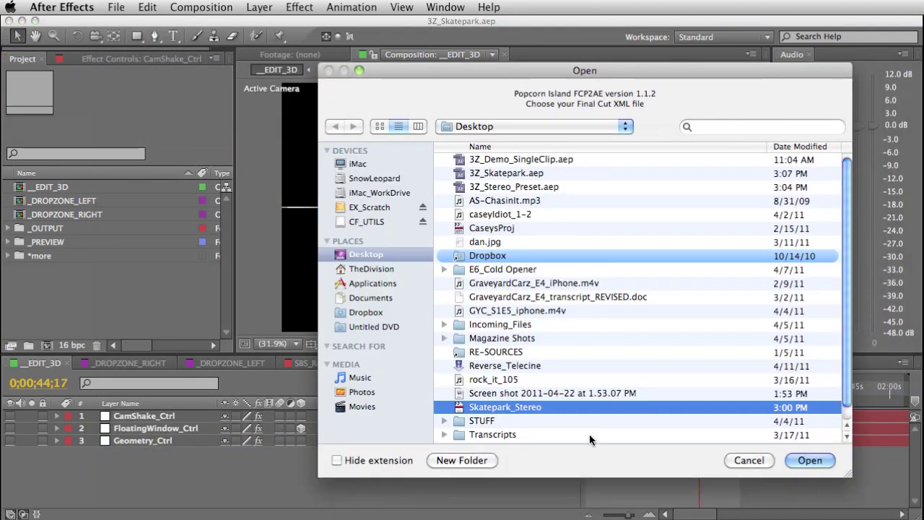
pyautogui.click(518, 402)
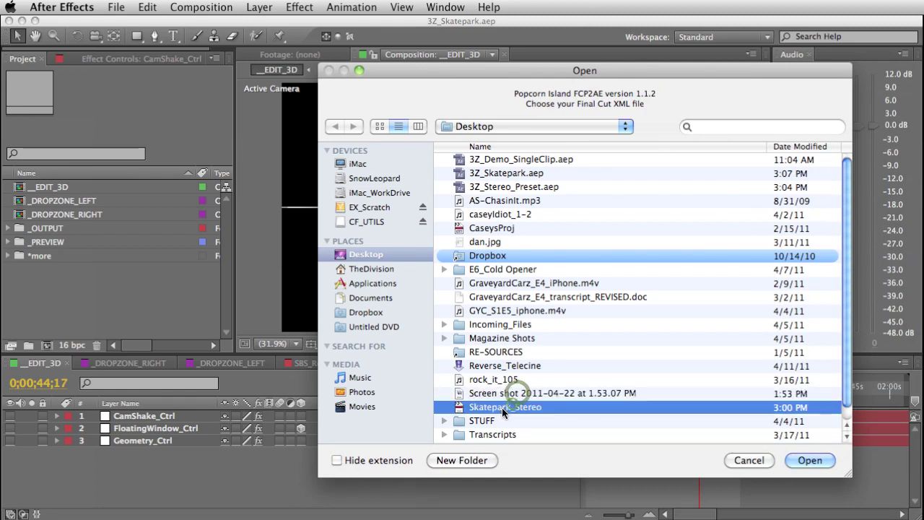
pyautogui.click(806, 459)
pyautogui.moveTo(722, 217); pyautogui.dragTo(560, 192)
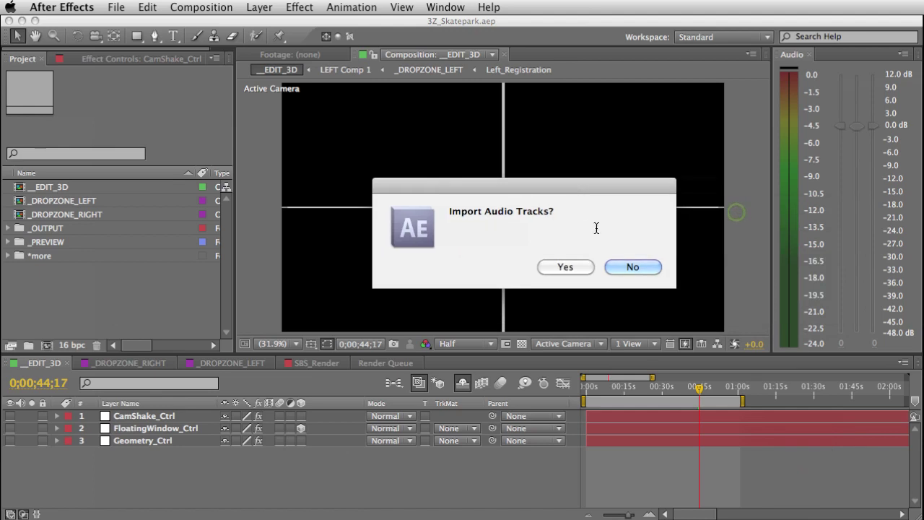
pyautogui.click(629, 268)
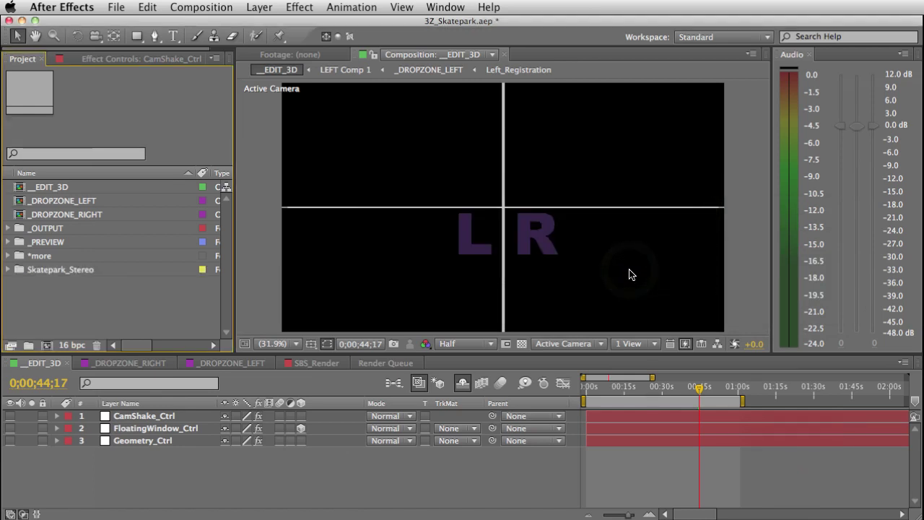
pyautogui.click(60, 273)
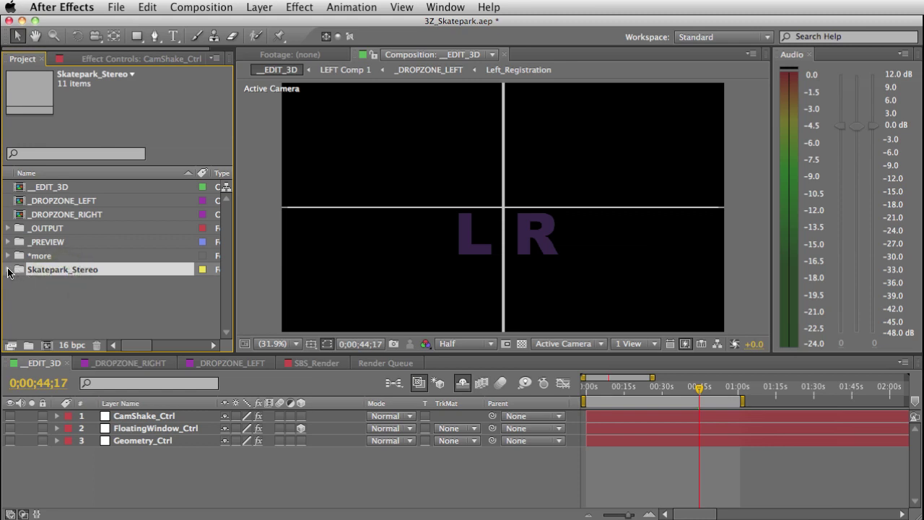
# Expand Skatepark_Stereo and its _Imported Footage, Edit_Skatepark_LEFT, Edit_Skatepark_RIGHT and Skatepark_Stereo subfolders.
pyautogui.click(8, 269)
pyautogui.click(45, 285)
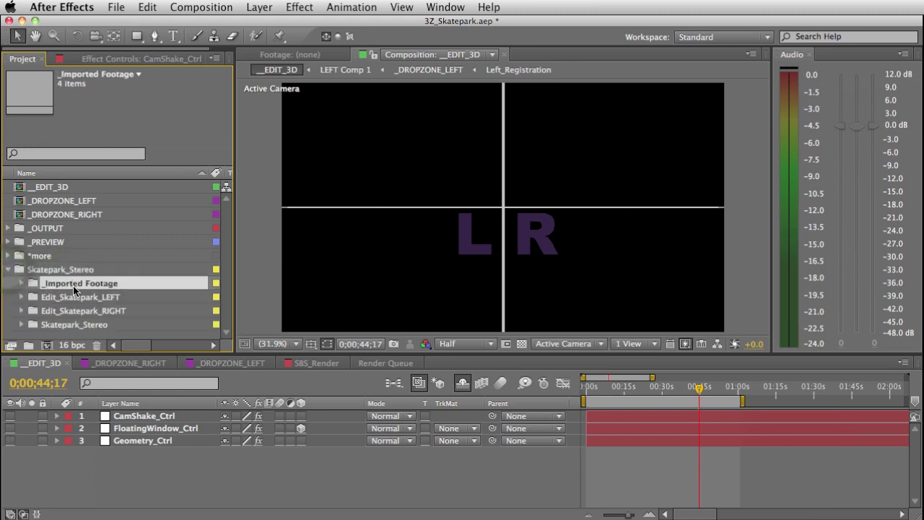
pyautogui.click(22, 283)
pyautogui.scroll(-3, 88, 290)
pyautogui.scroll(4, 90, 304)
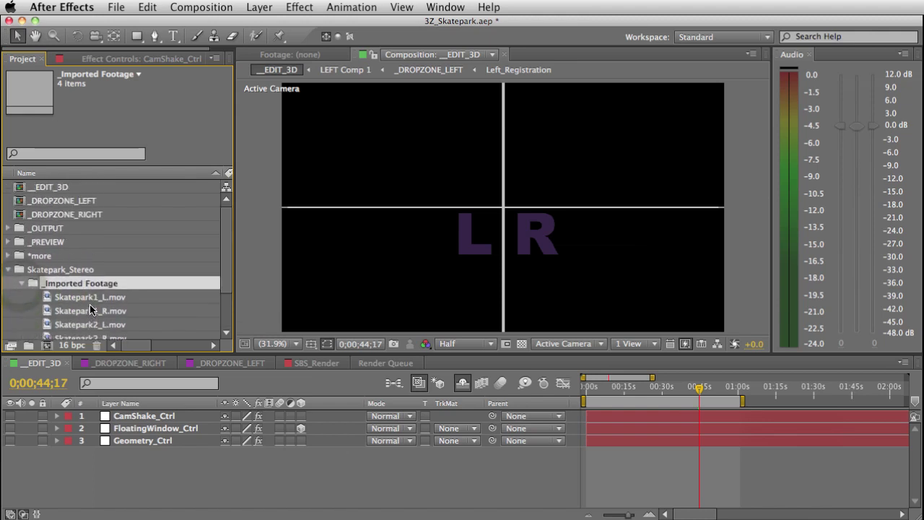
pyautogui.click(20, 281)
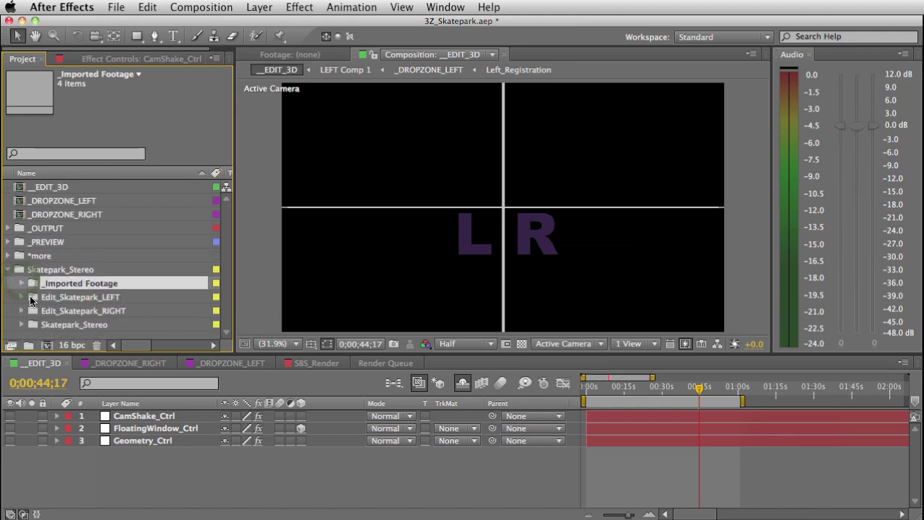
pyautogui.click(21, 297)
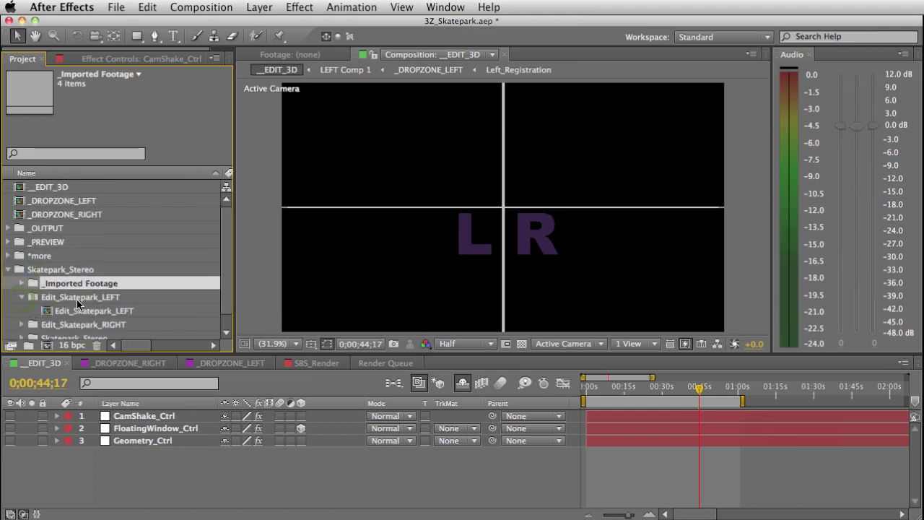
pyautogui.scroll(-1, 79, 304)
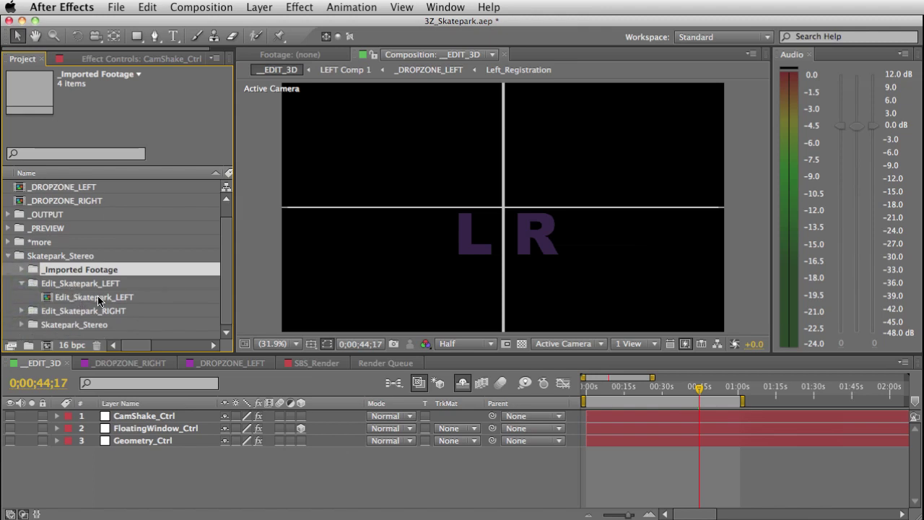
pyautogui.click(22, 311)
pyautogui.scroll(-1, 22, 311)
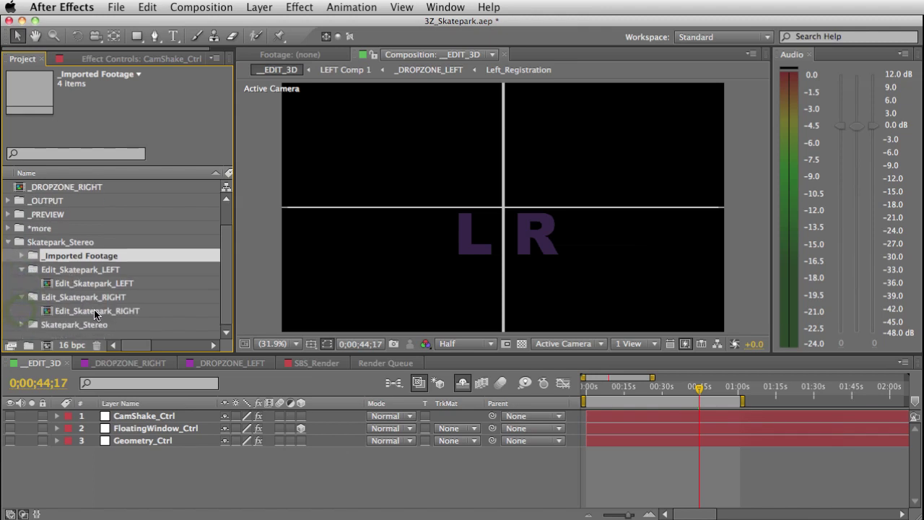
pyautogui.click(21, 325)
pyautogui.scroll(-1, 21, 325)
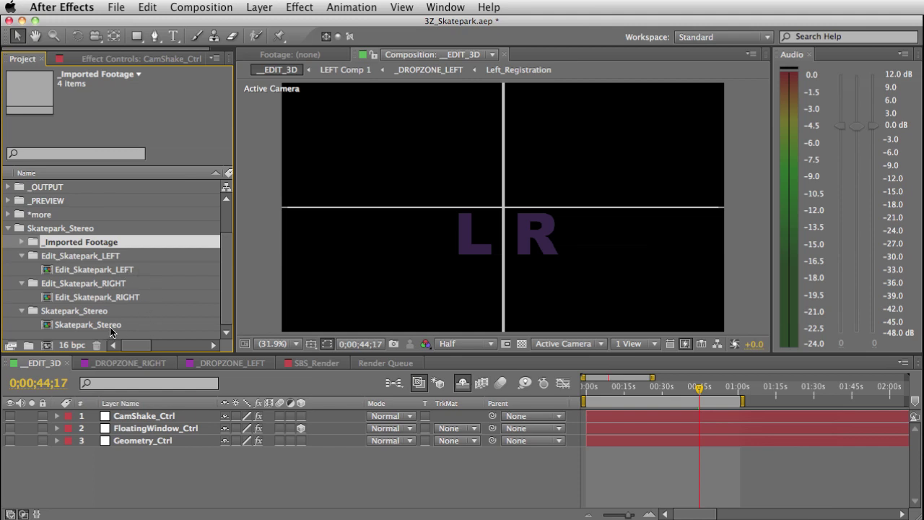
# Inspect the Edit_Skatepark_RIGHT and Edit_Skatepark_LEFT comp details, ending on RIGHT.
pyautogui.click(115, 296)
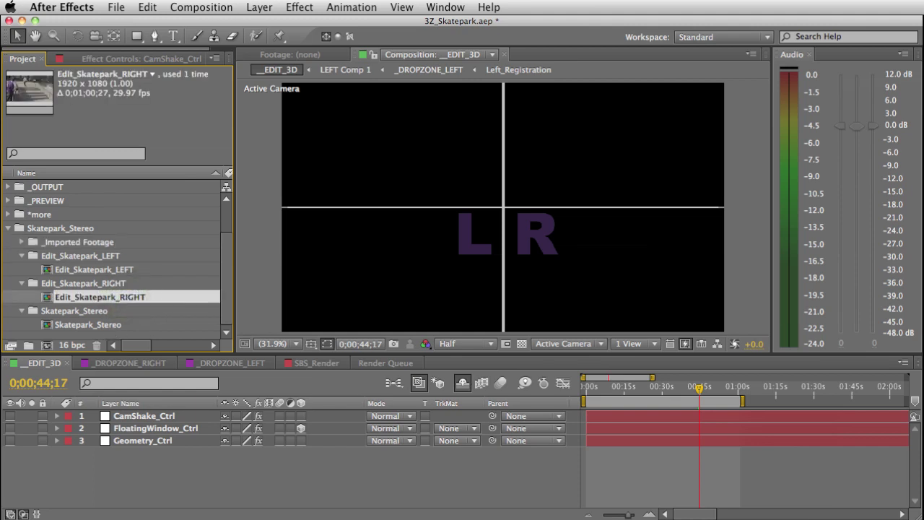
pyautogui.click(115, 270)
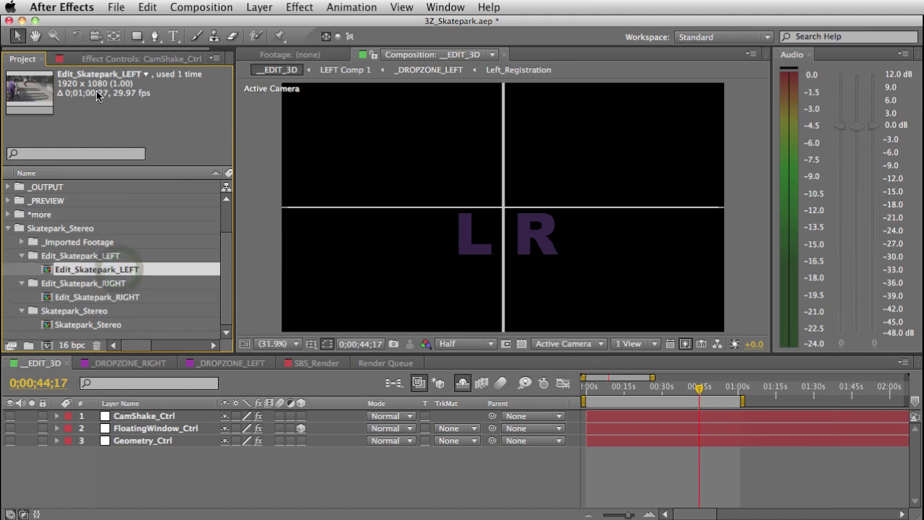
pyautogui.click(116, 297)
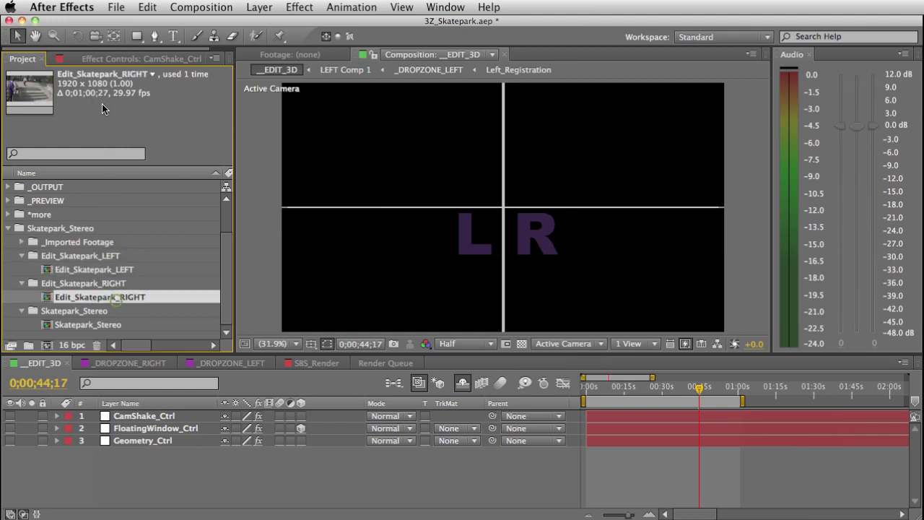
pyautogui.click(108, 269)
pyautogui.click(127, 362)
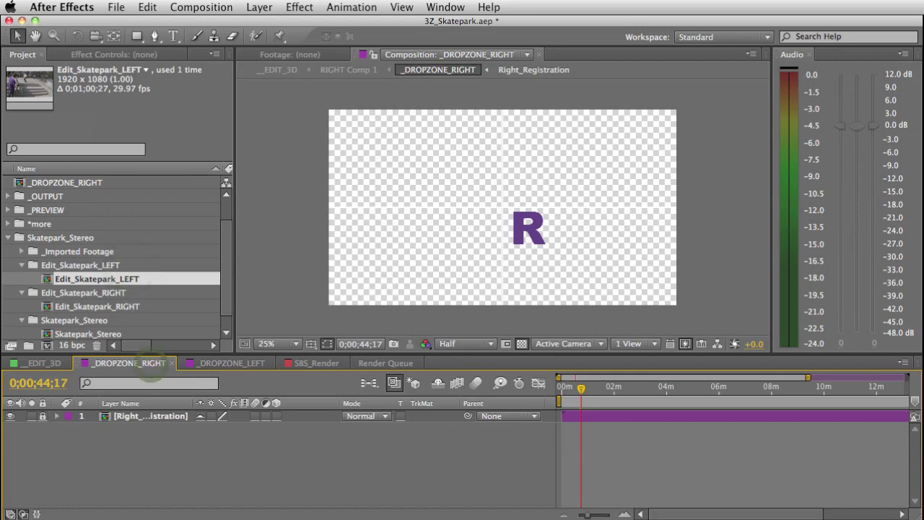
pyautogui.click(93, 307)
pyautogui.moveTo(90, 318); pyautogui.dragTo(195, 417)
pyautogui.click(224, 362)
pyautogui.moveTo(123, 283); pyautogui.dragTo(154, 415)
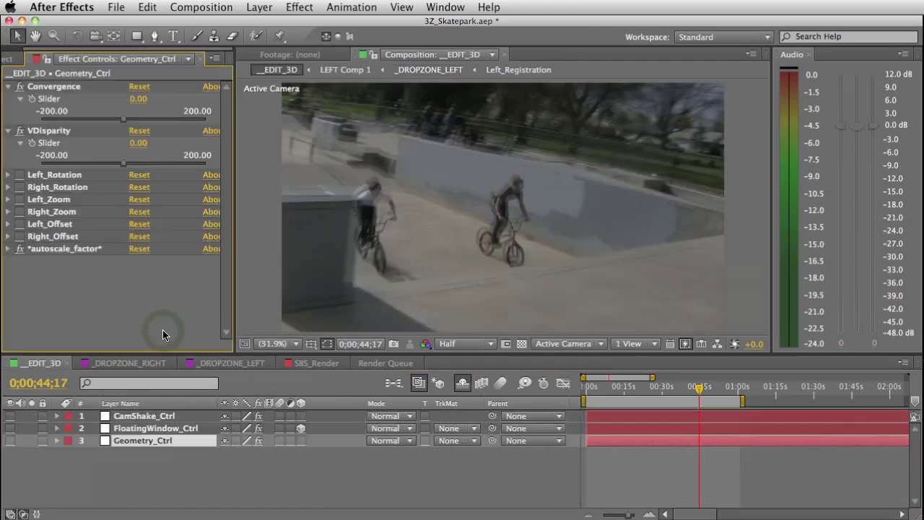
pyautogui.click(46, 365)
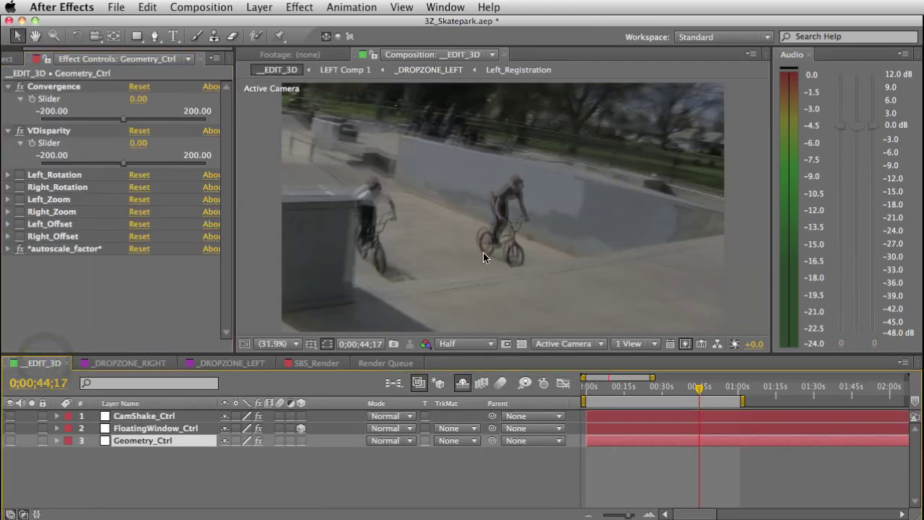
pyautogui.click(658, 388)
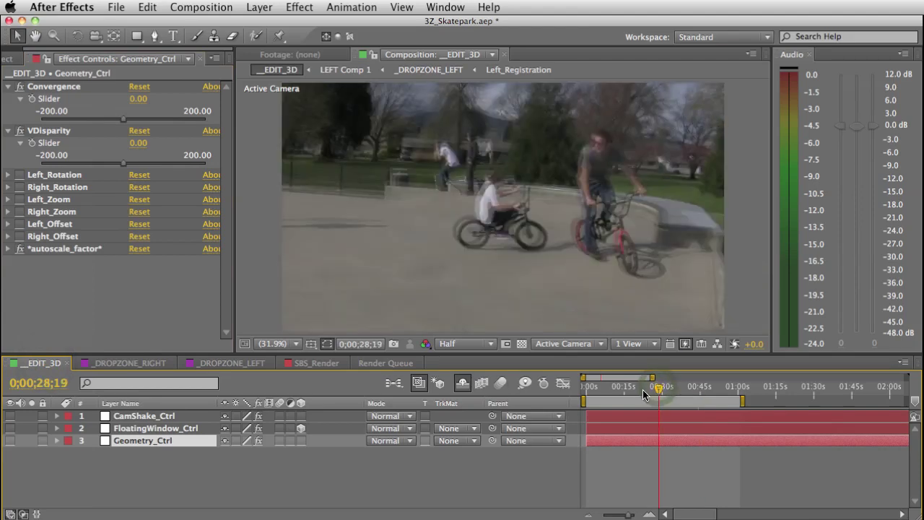
pyautogui.click(626, 393)
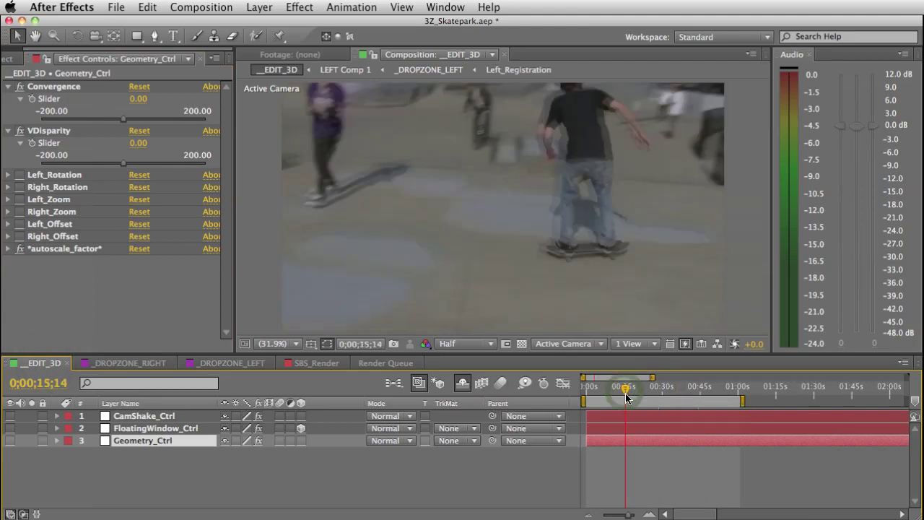
pyautogui.click(705, 388)
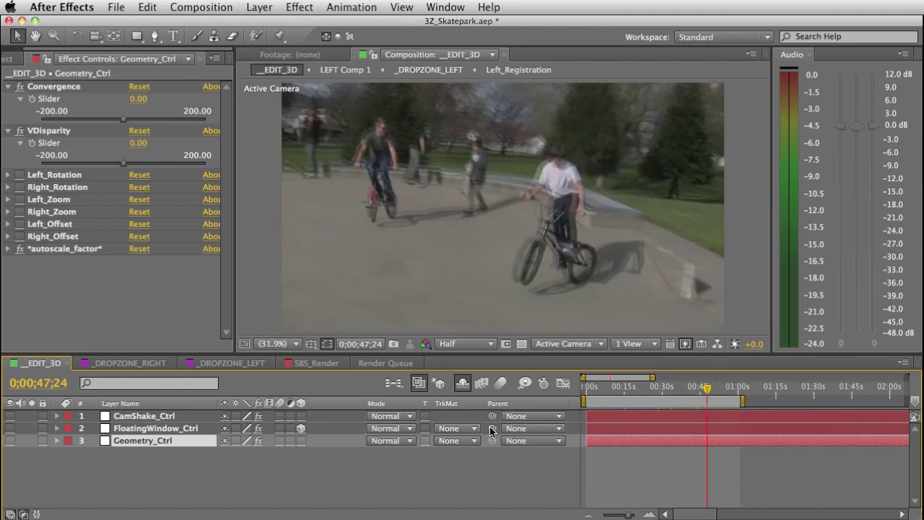
pyautogui.click(381, 478)
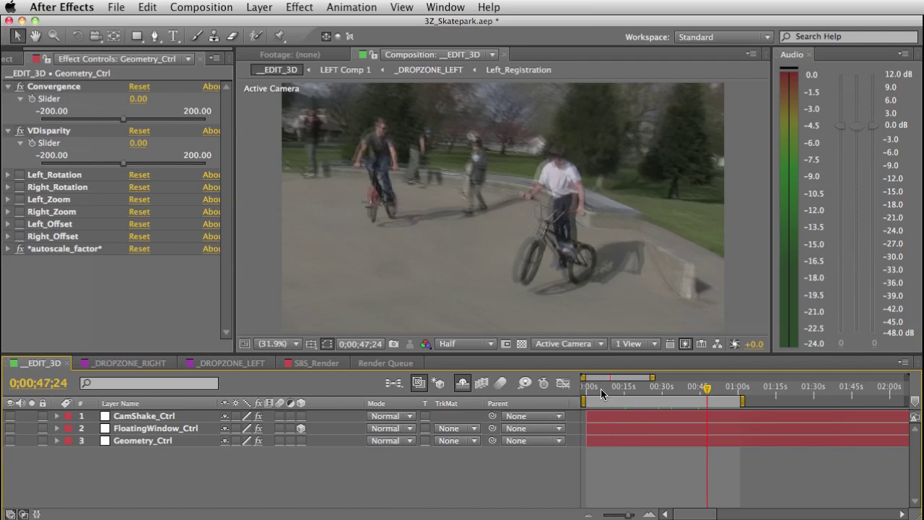
pyautogui.moveTo(601, 388); pyautogui.dragTo(615, 392)
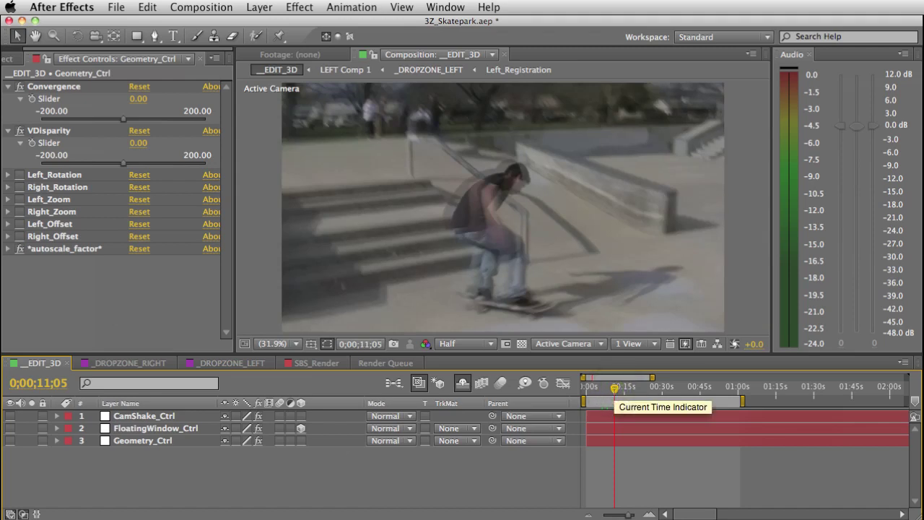
# Open and reload the aescripts pt_LayerMarkers product page, then return to After Effects.
pyautogui.press('super+Tab')
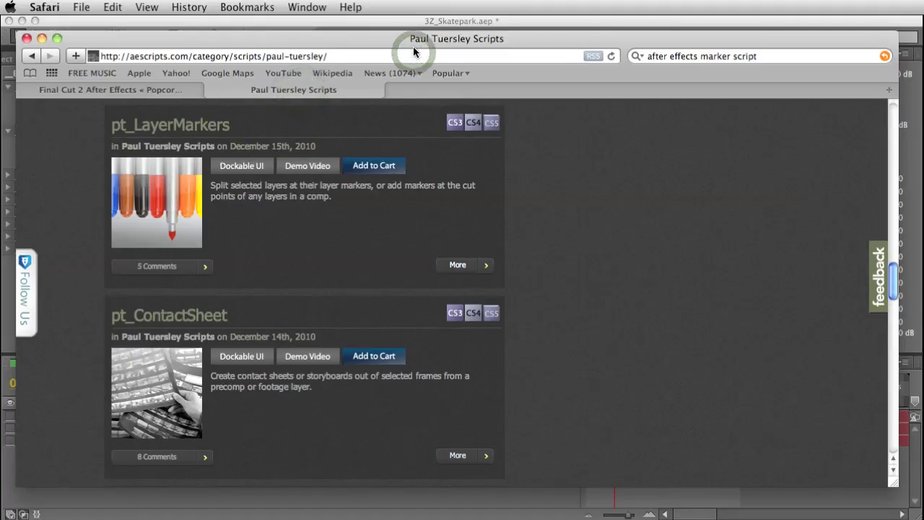
pyautogui.click(156, 216)
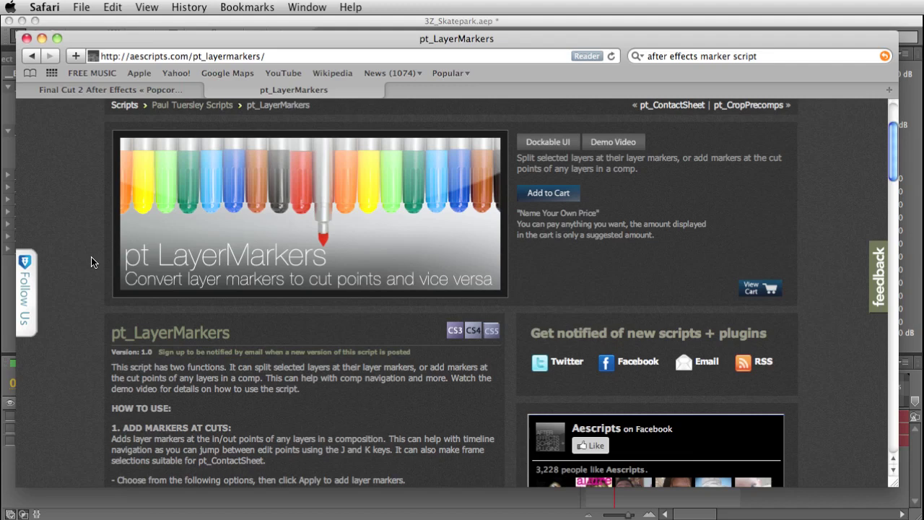
pyautogui.press('super+r')
pyautogui.press('super+Tab')
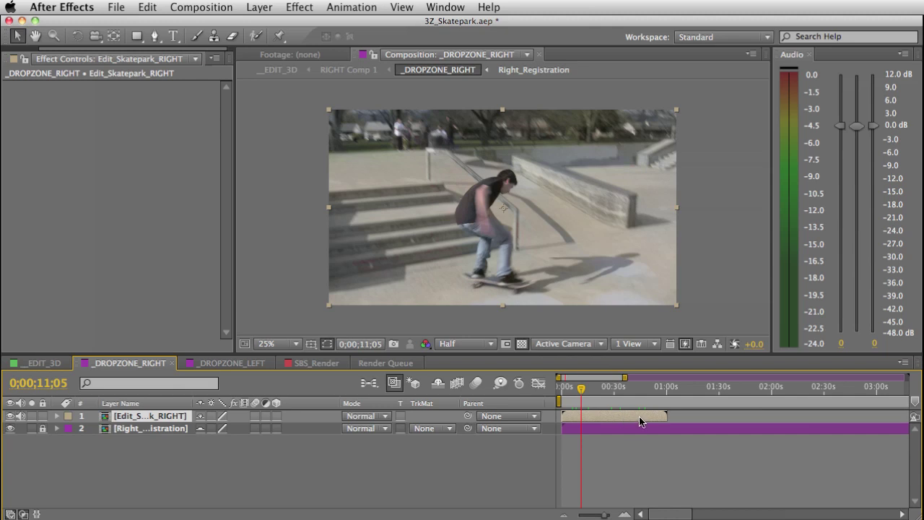
# Open the Edit_Skatepark_RIGHT precomp and enlarge the timeline to show all 12 clip layers.
pyautogui.click(199, 453)
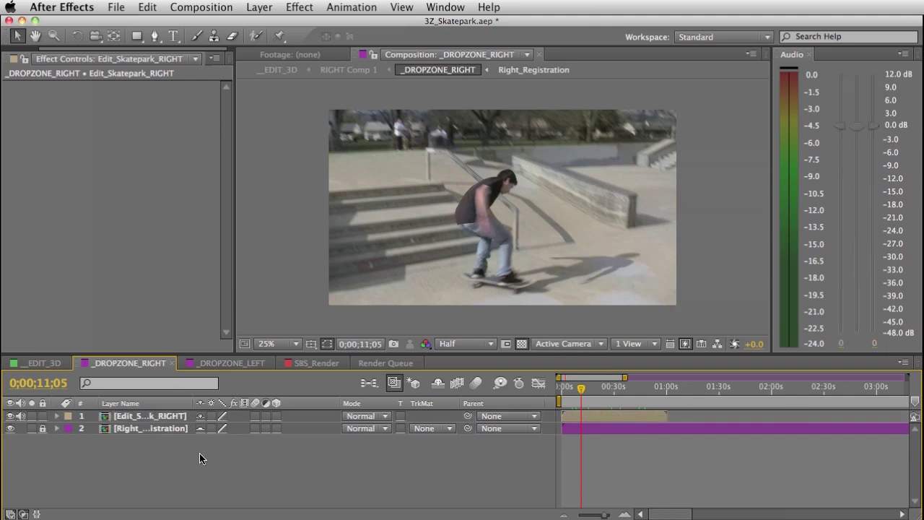
pyautogui.doubleClick(106, 419)
pyautogui.click(111, 417)
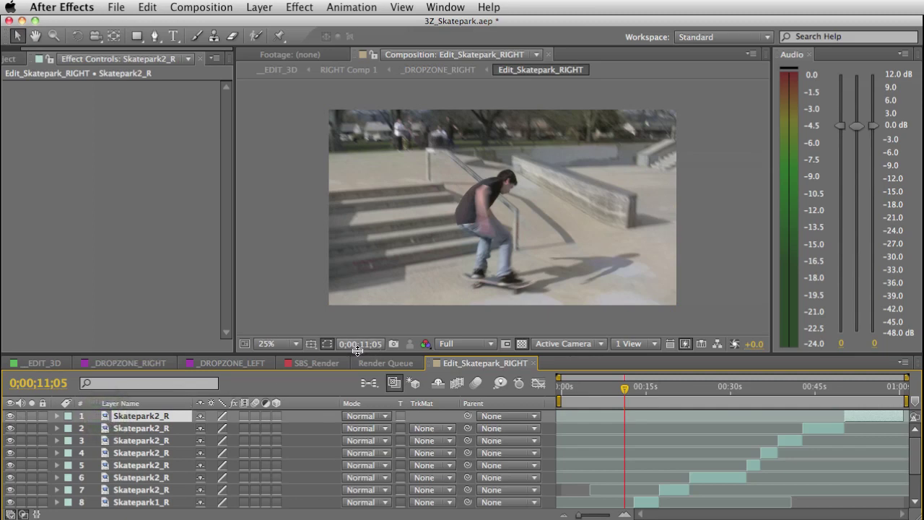
pyautogui.moveTo(357, 350); pyautogui.dragTo(360, 232)
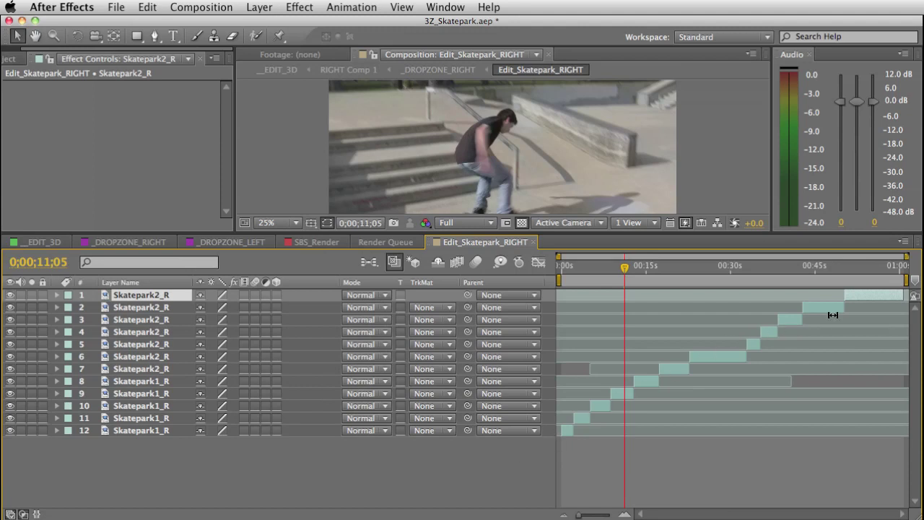
# Run pt_LayerMarkers in Add Markers At Cuts mode based on In & Out Points.
pyautogui.click(116, 8)
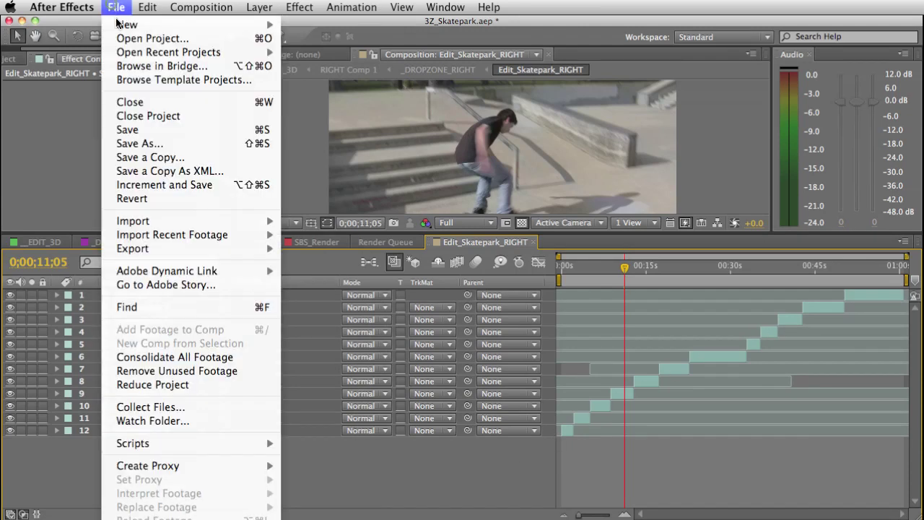
pyautogui.moveTo(191, 449)
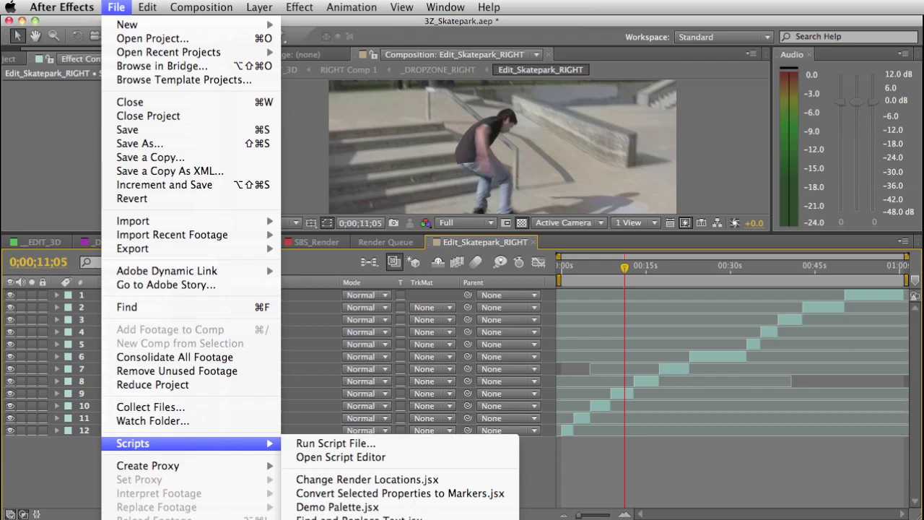
pyautogui.click(340, 516)
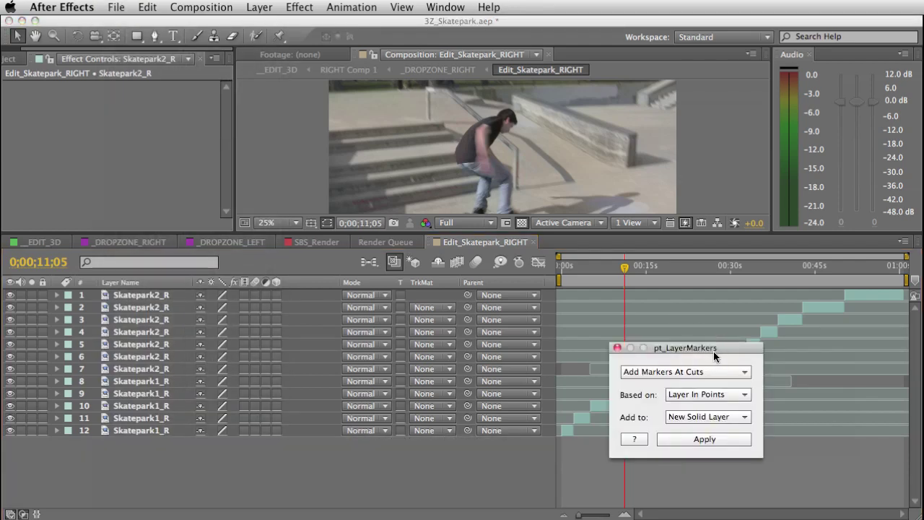
pyautogui.moveTo(714, 351); pyautogui.dragTo(451, 236)
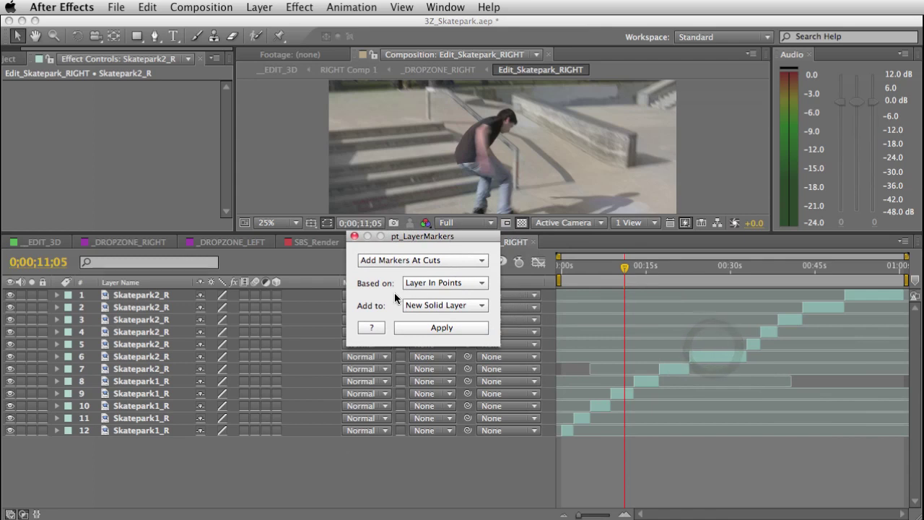
pyautogui.click(475, 261)
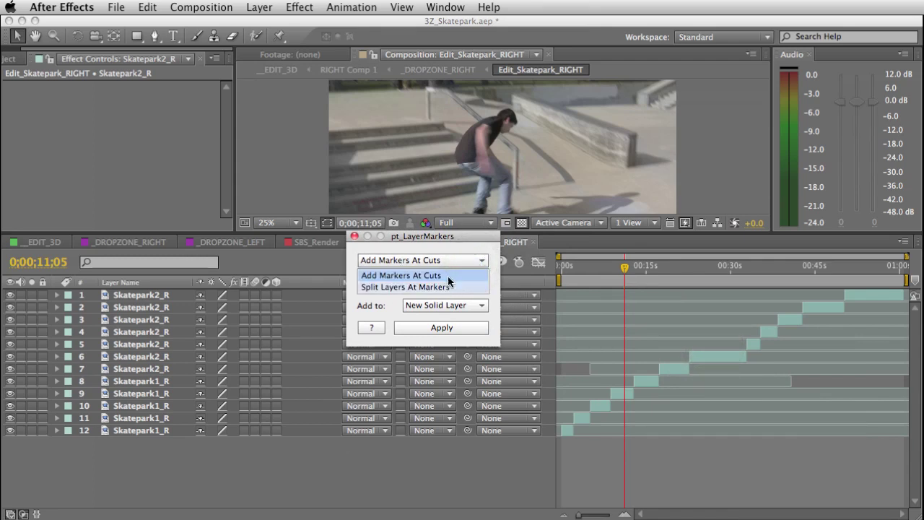
pyautogui.click(474, 241)
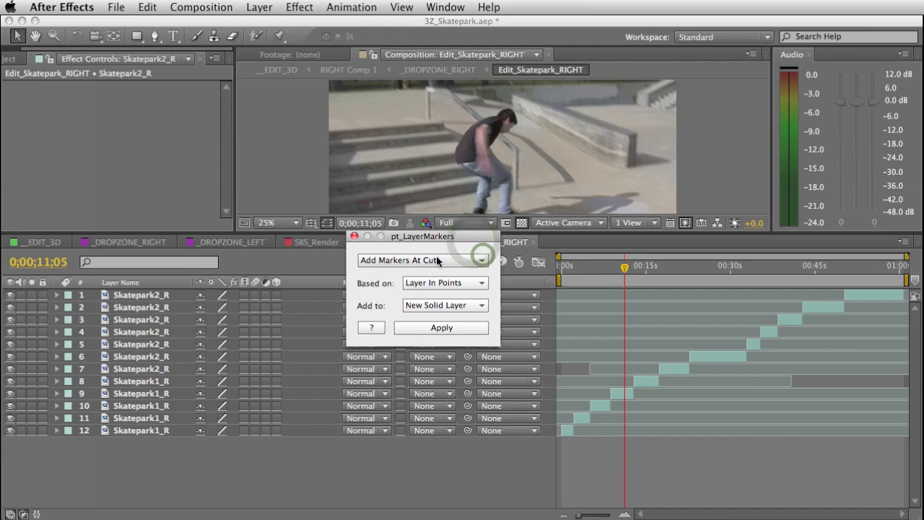
pyautogui.click(419, 282)
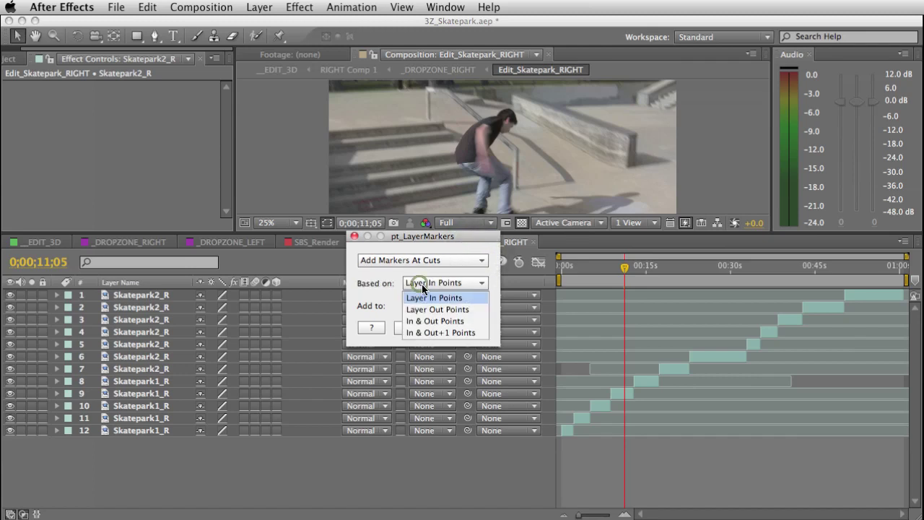
pyautogui.click(434, 321)
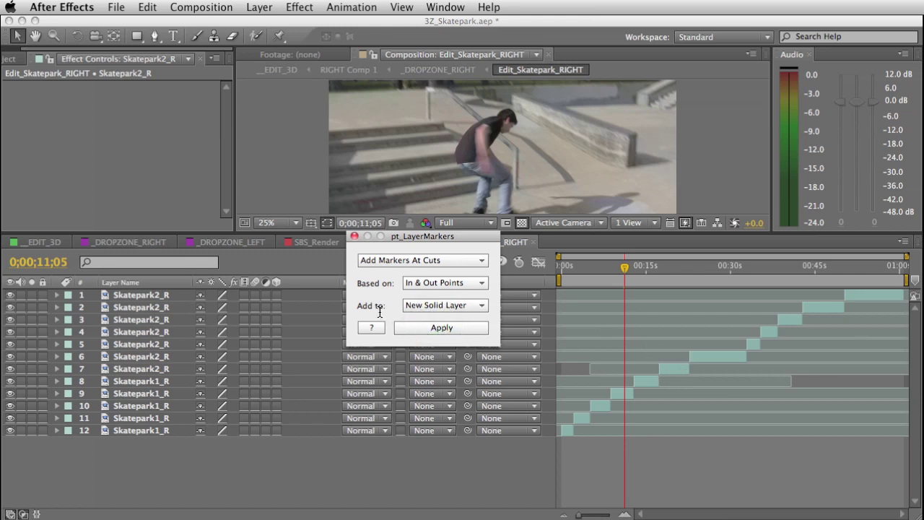
# Apply the markers to a New Solid Layer, close the script, and step through the cuts.
pyautogui.click(425, 307)
pyautogui.click(426, 305)
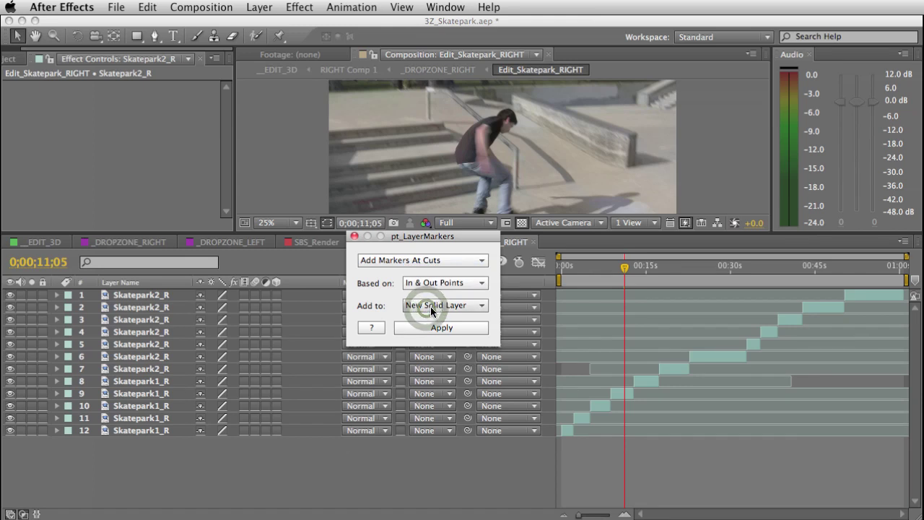
pyautogui.click(451, 328)
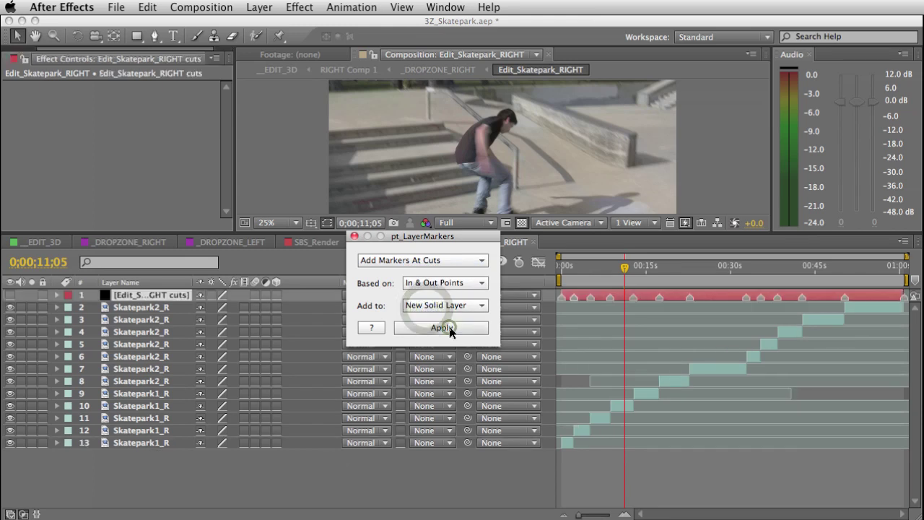
pyautogui.click(355, 236)
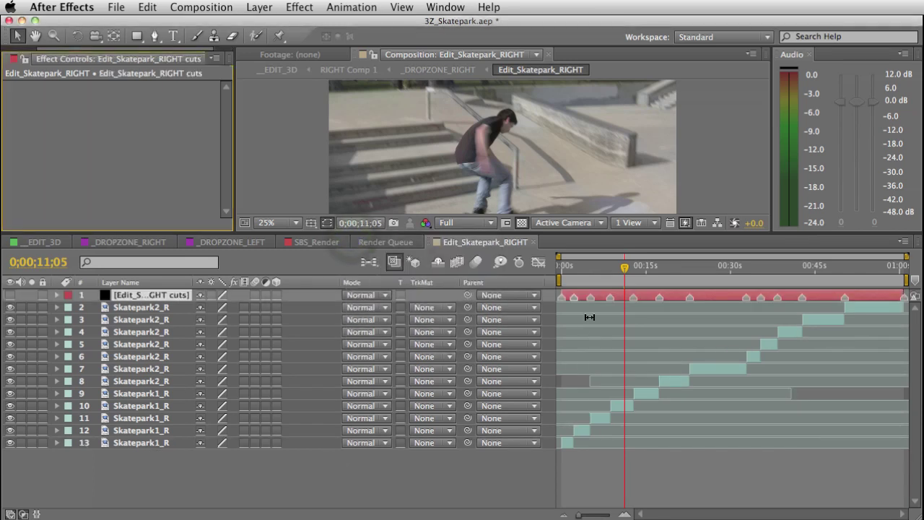
pyautogui.press('k')
pyautogui.press('j')
pyautogui.press('k')
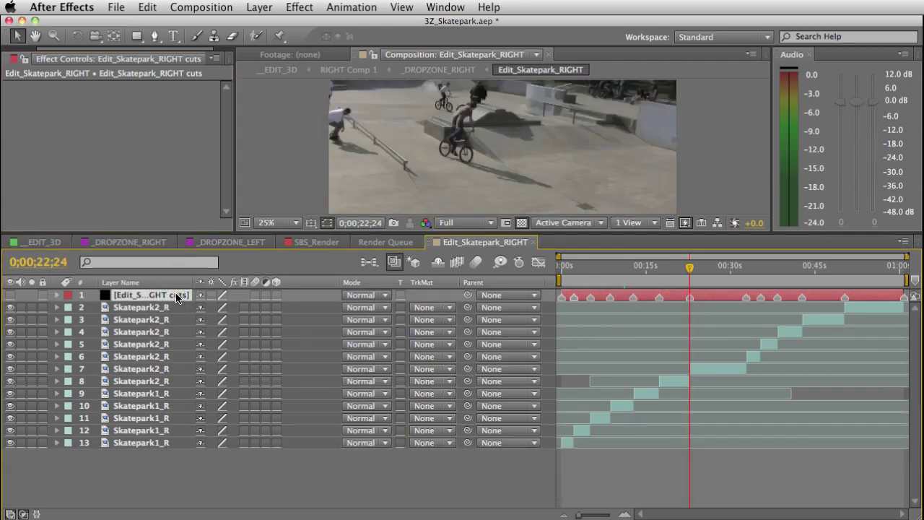
# Cut the Edit_Skatepark_RIGHT cuts layer and paste it at the start of _EDIT_3D.
pyautogui.press('super+x')
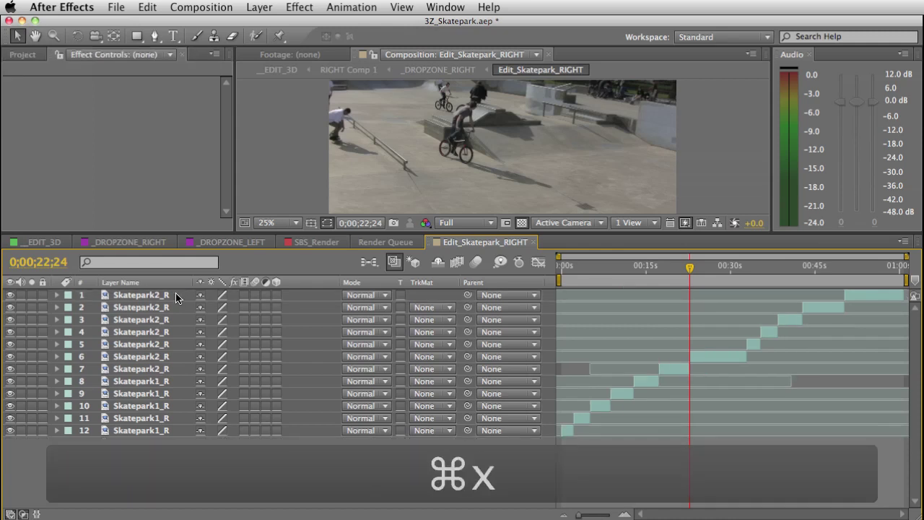
pyautogui.press('Home')
pyautogui.click(40, 242)
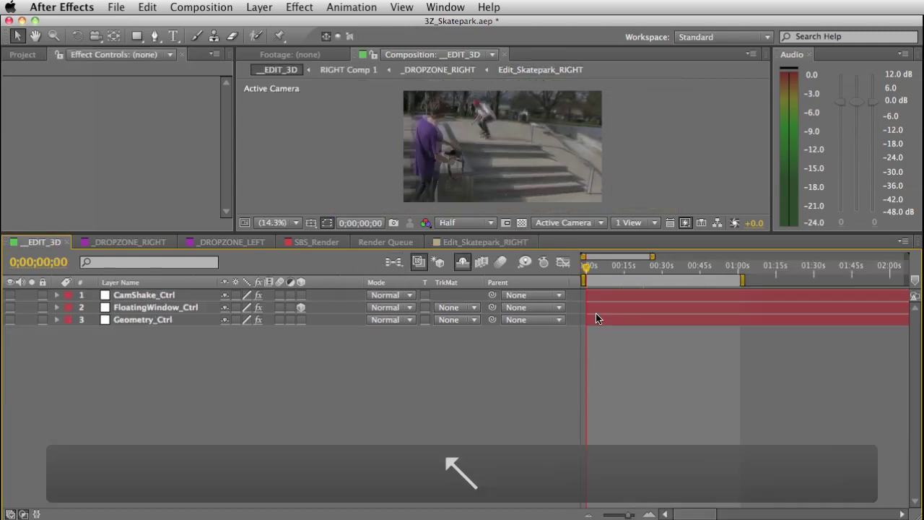
pyautogui.press('v')
pyautogui.press('super+v')
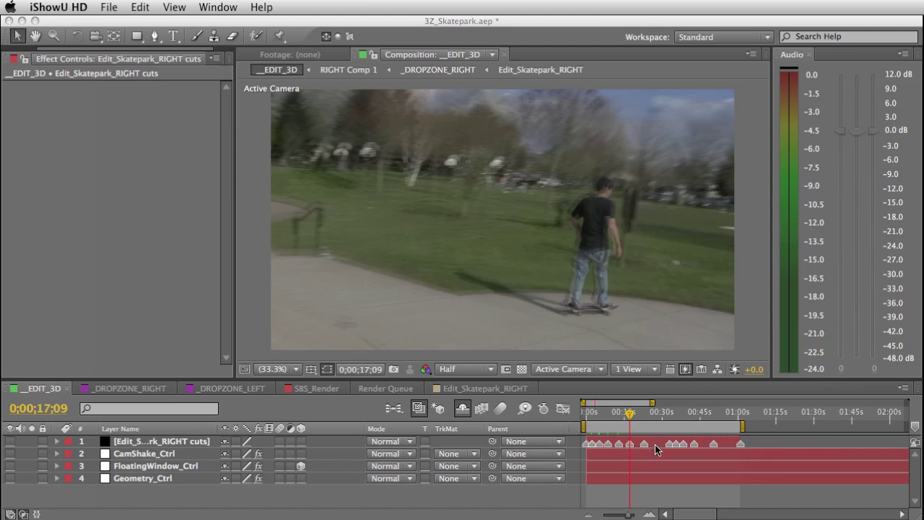
# Frame the stairs, then set Geometry_Ctrl Convergence to -16.74 and VDisparity to -6.17.
pyautogui.click(164, 478)
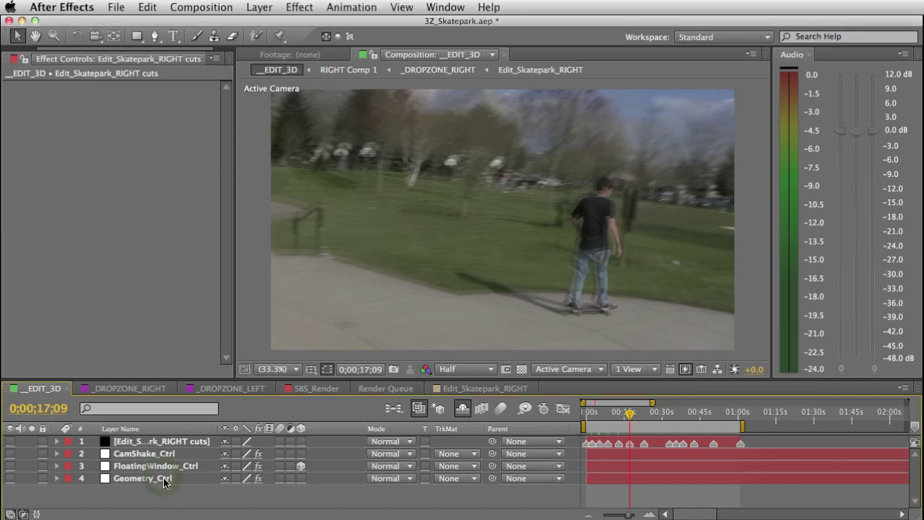
pyautogui.press('j')
pyautogui.press('j')
pyautogui.press('j')
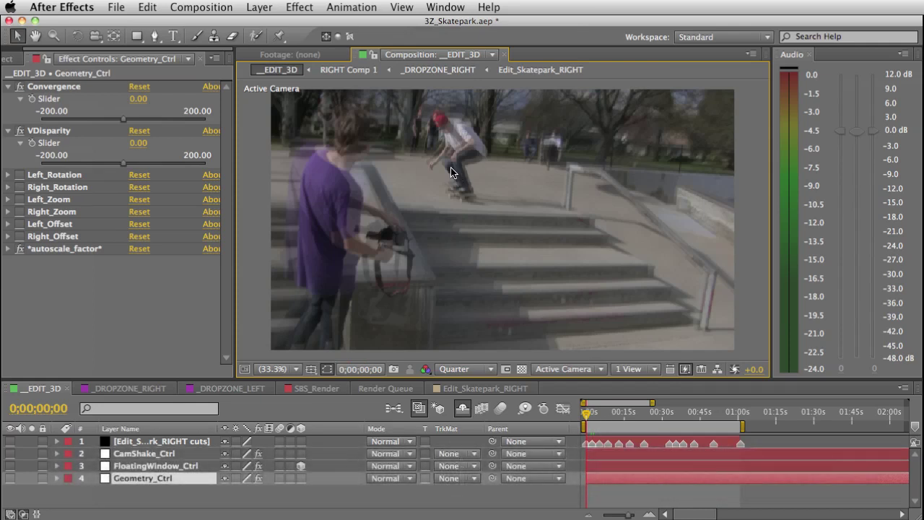
pyautogui.scroll(3, 450, 171)
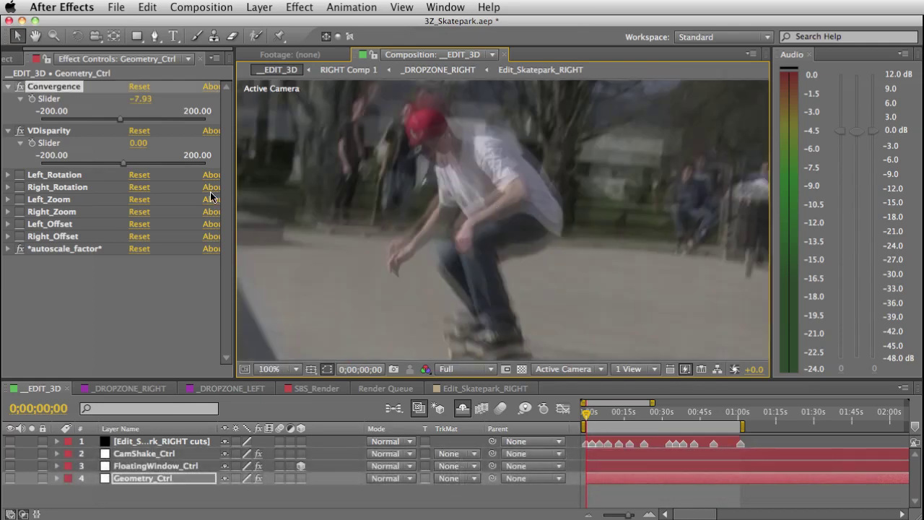
pyautogui.scroll(-2, 445, 226)
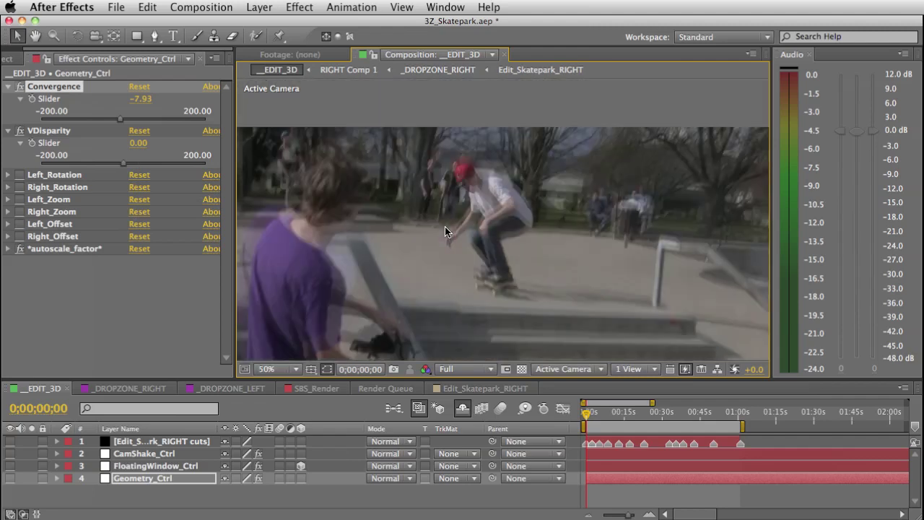
pyautogui.press('space')
pyautogui.moveTo(514, 309); pyautogui.dragTo(539, 191)
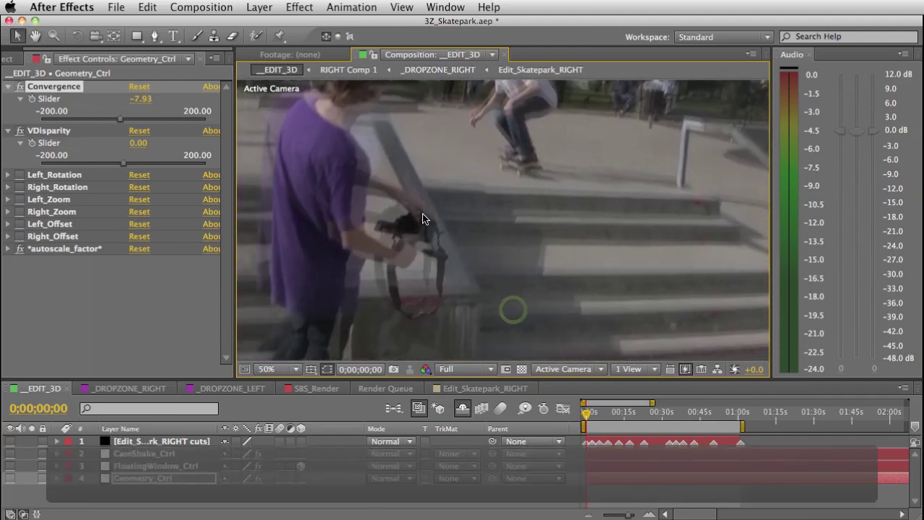
pyautogui.press('space')
pyautogui.moveTo(535, 248); pyautogui.dragTo(395, 196)
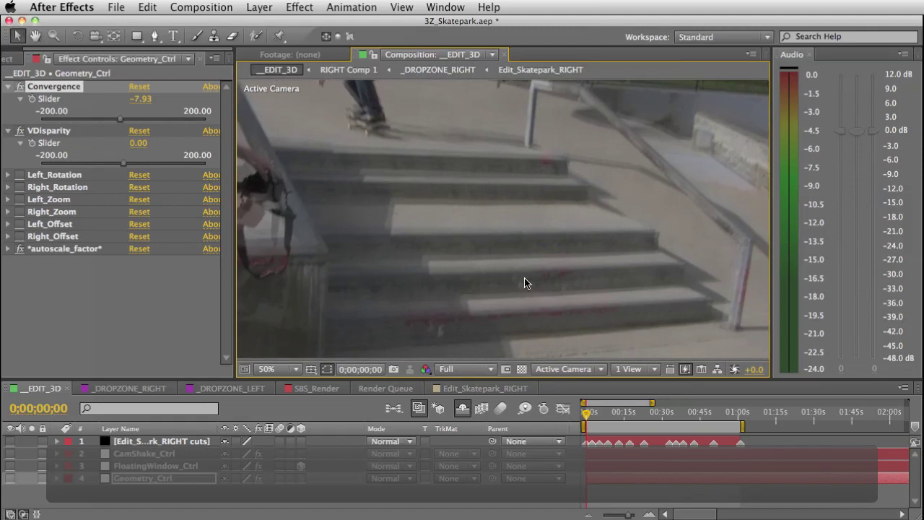
pyautogui.scroll(2, 549, 285)
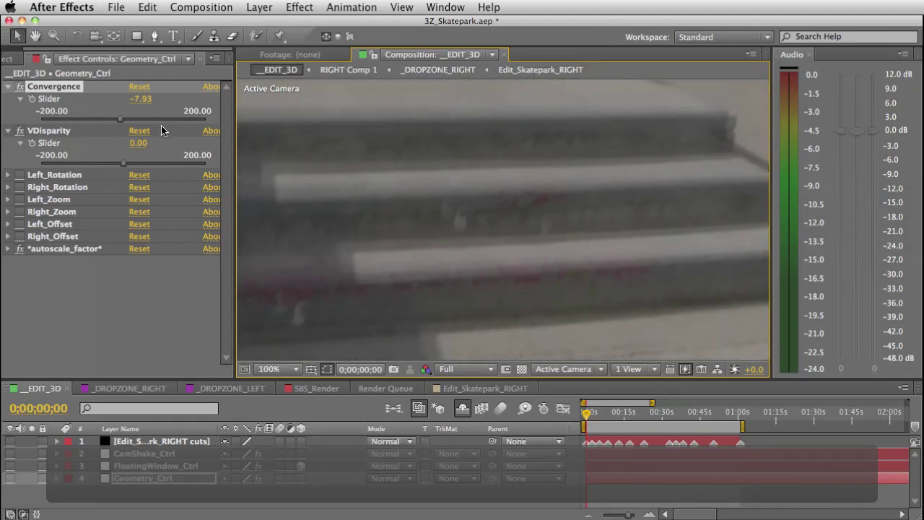
pyautogui.moveTo(120, 123); pyautogui.dragTo(116, 123)
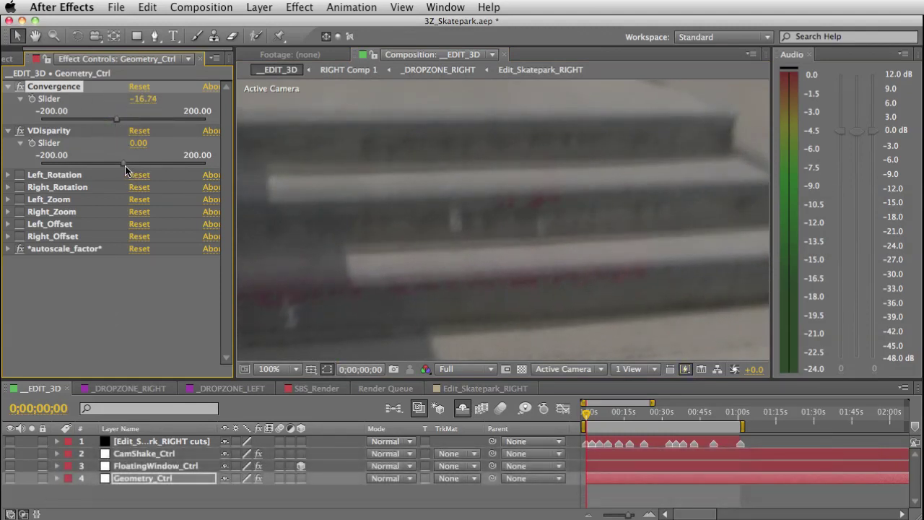
pyautogui.moveTo(123, 164); pyautogui.dragTo(122, 164)
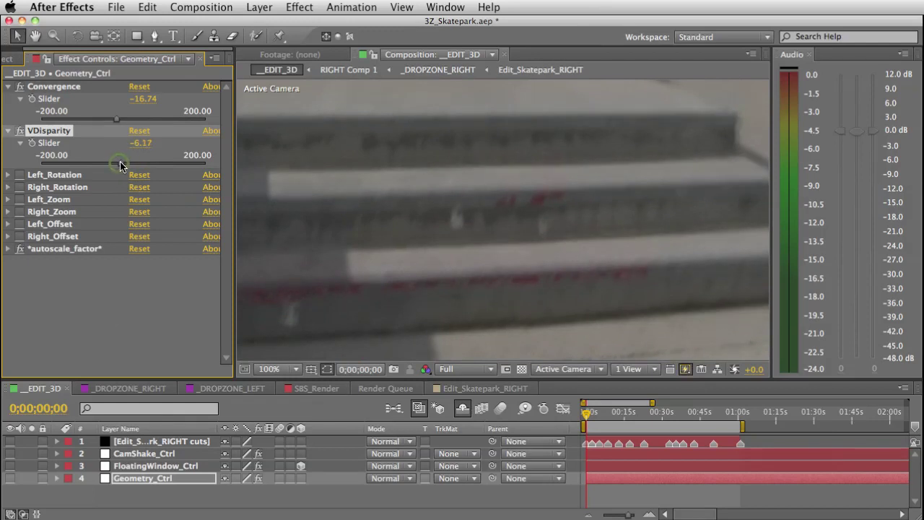
pyautogui.scroll(-4, 491, 119)
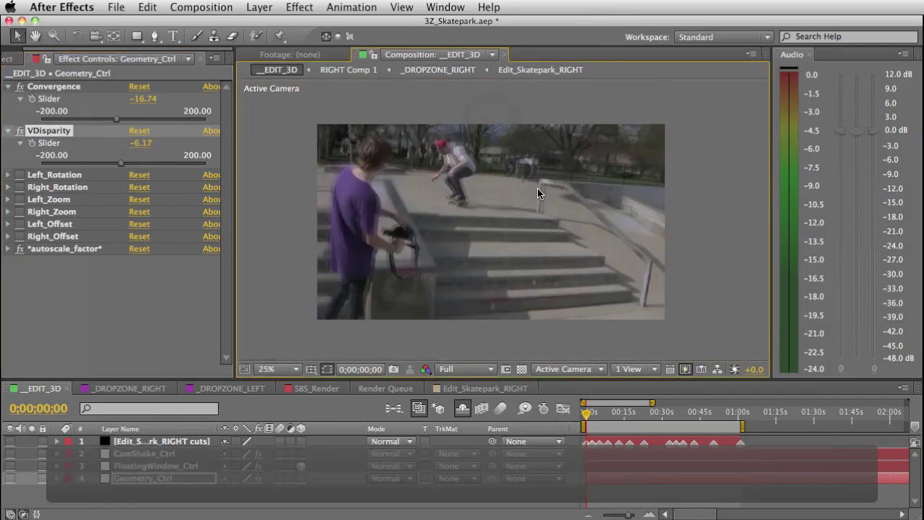
# View the G&M_Anaglyph preview comp maximized, then enable the Convergence stopwatch in __EDIT_3D.
pyautogui.click(15, 59)
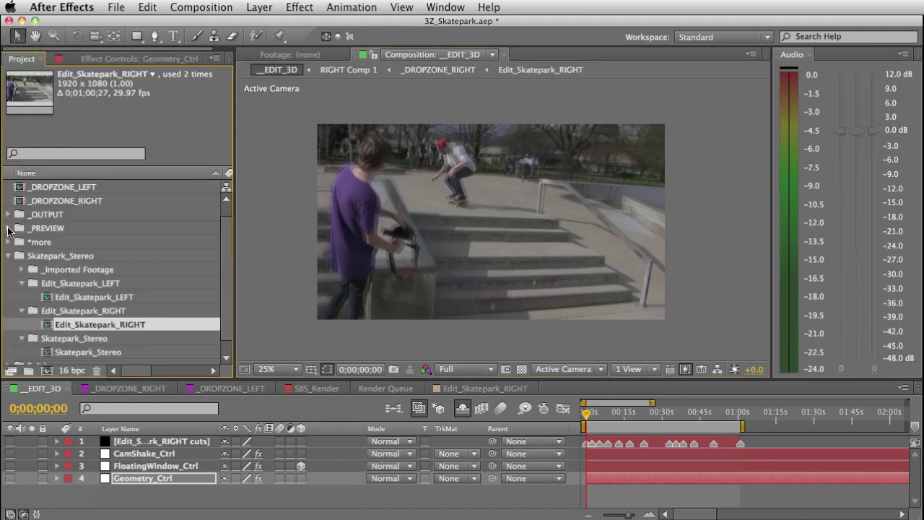
pyautogui.click(9, 228)
pyautogui.doubleClick(63, 252)
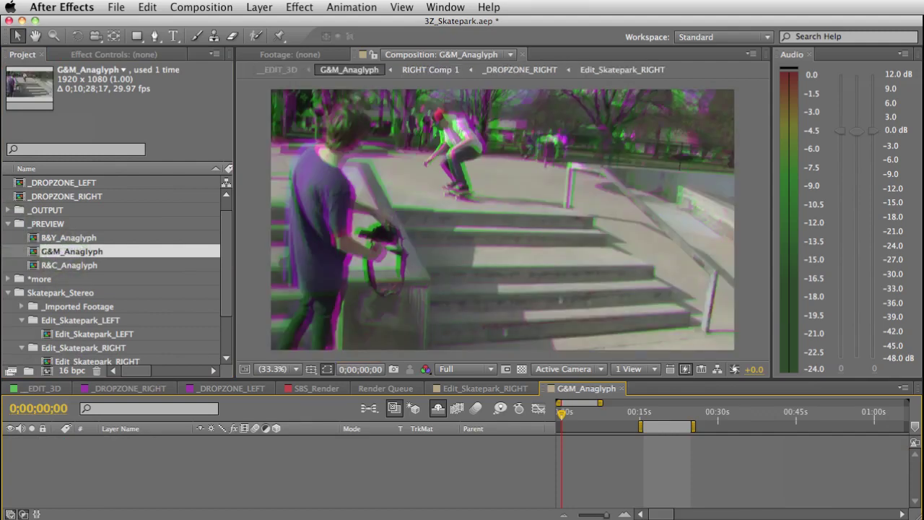
pyautogui.press('`')
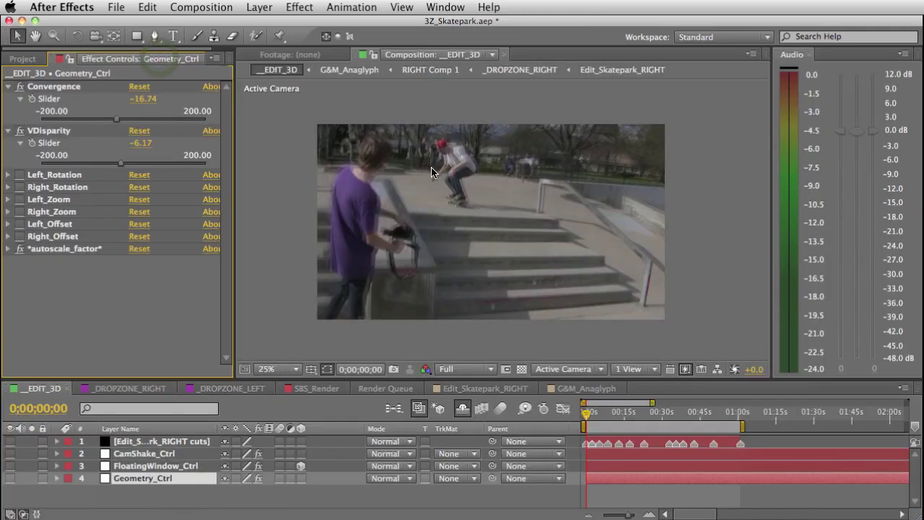
pyautogui.click(33, 99)
# Enable VDisparity keyframing and key Geometry_Ctrl's Convergence and VDisparity at the current time.
pyautogui.click(32, 144)
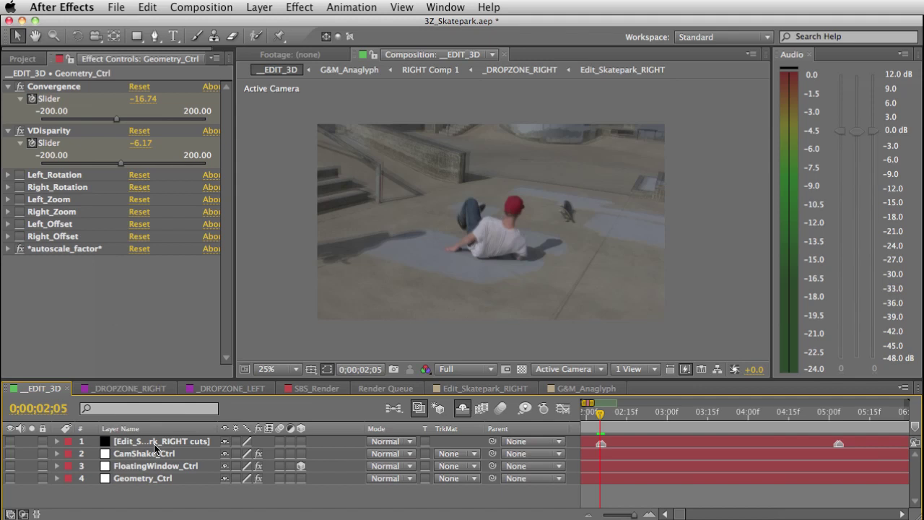
pyautogui.click(161, 478)
pyautogui.press('u')
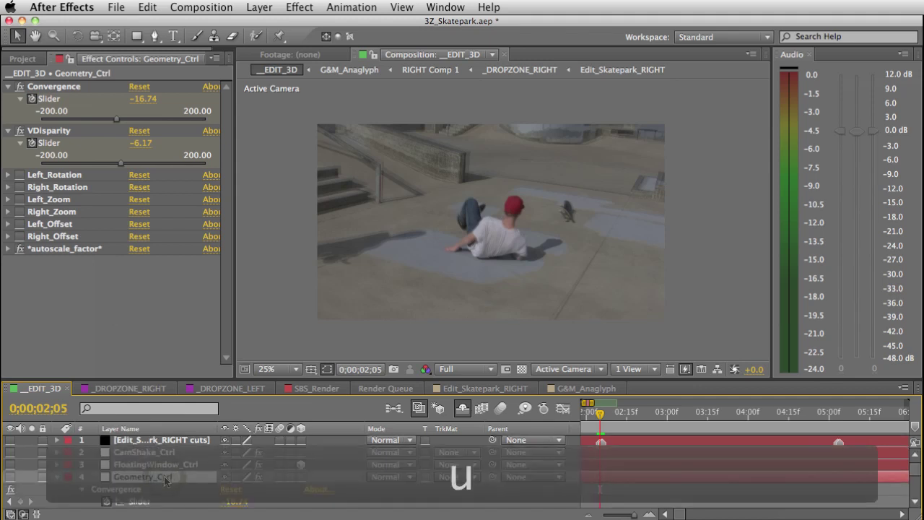
pyautogui.scroll(-3, 169, 476)
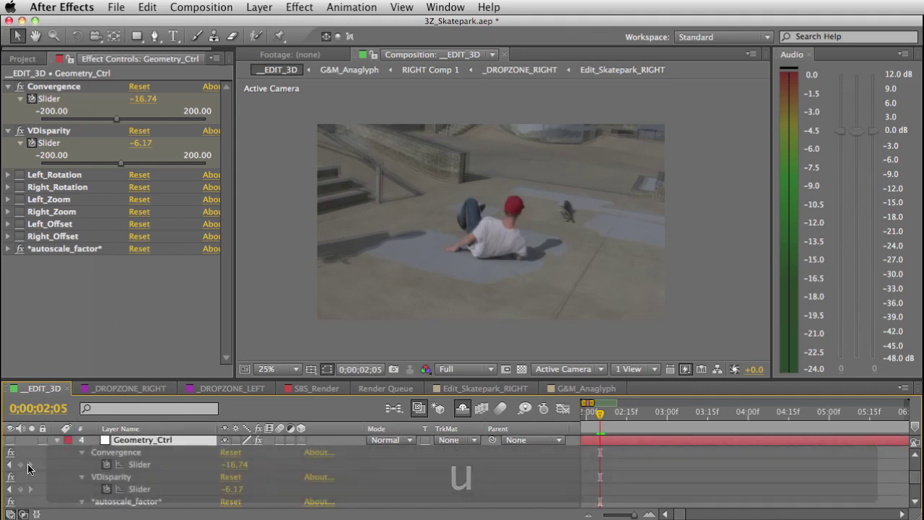
pyautogui.click(21, 464)
pyautogui.click(20, 489)
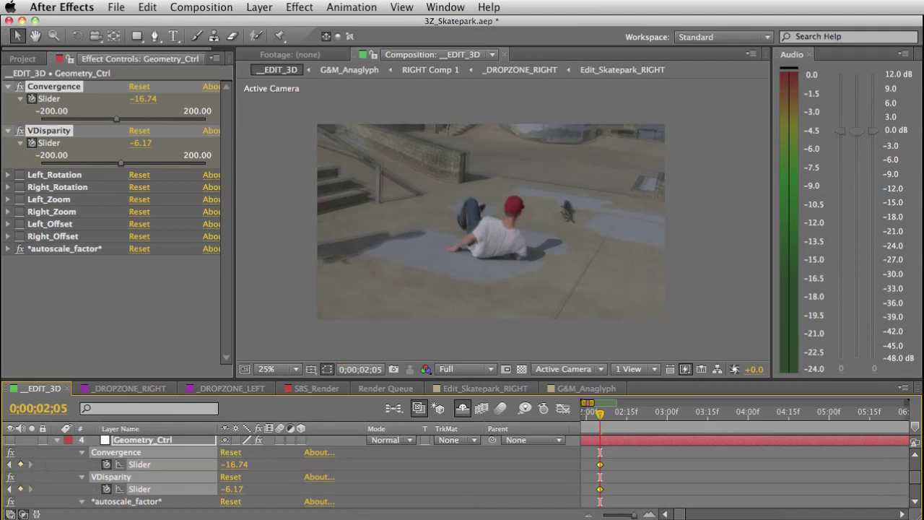
# Step one frame ahead, check the viewer at 100% and 50%, and enlarge the timeline.
pyautogui.press('pagedown')
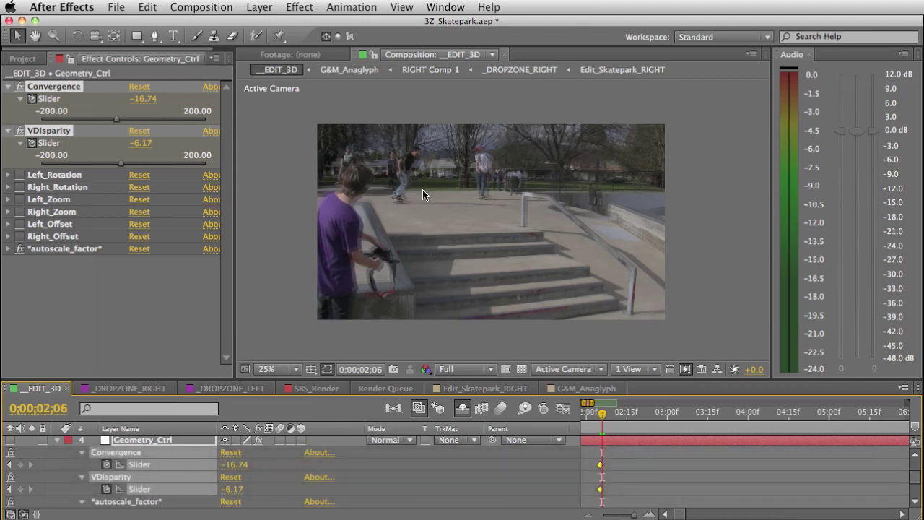
pyautogui.press('u')
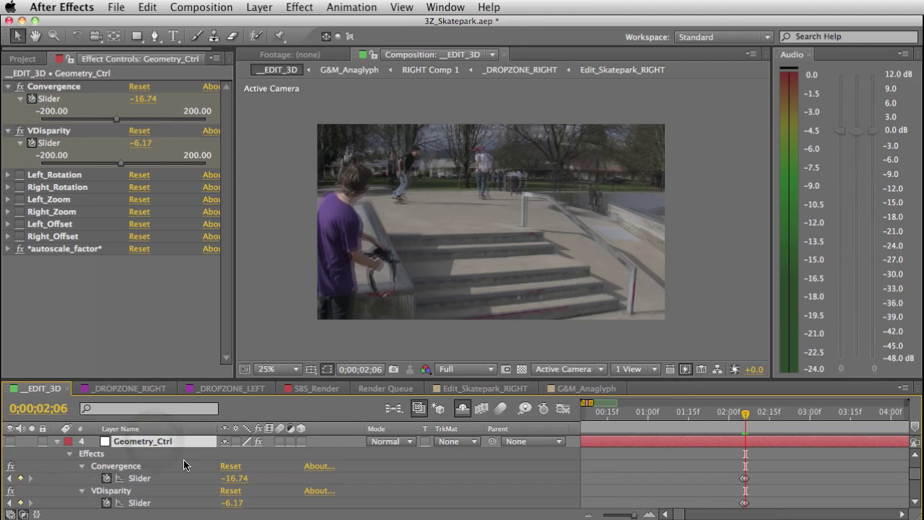
pyautogui.press('/')
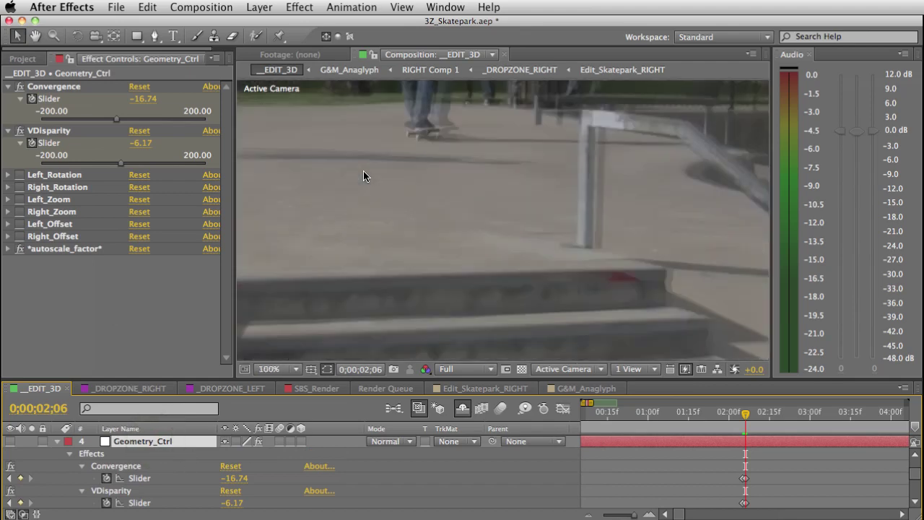
pyautogui.press(',')
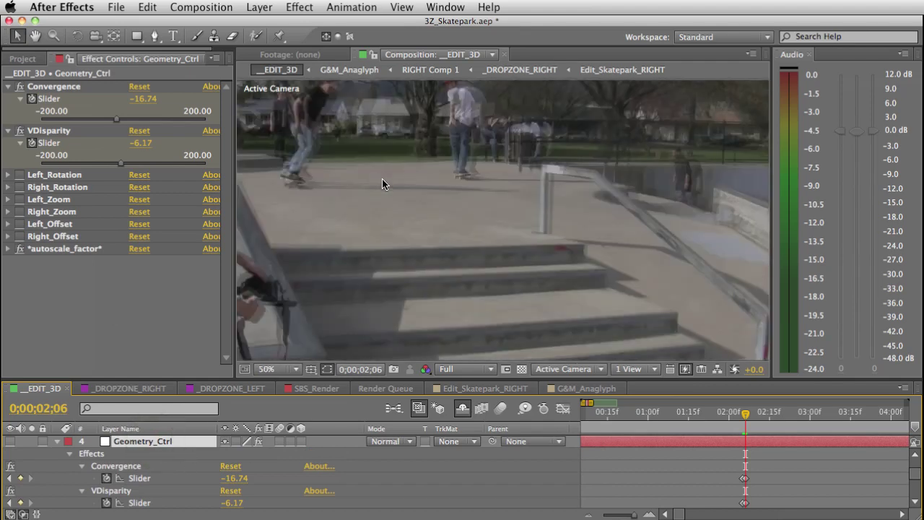
pyautogui.click(434, 275)
pyautogui.moveTo(310, 379); pyautogui.dragTo(310, 289)
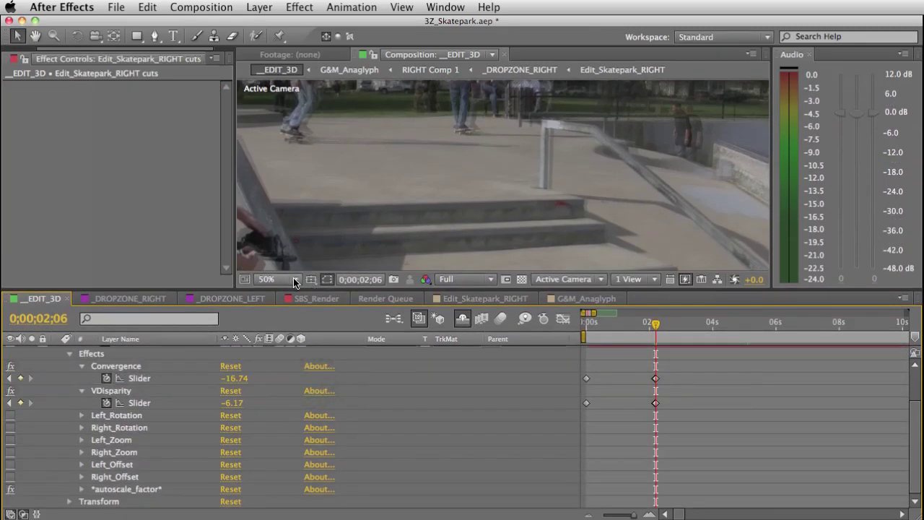
pyautogui.scroll(3, 535, 372)
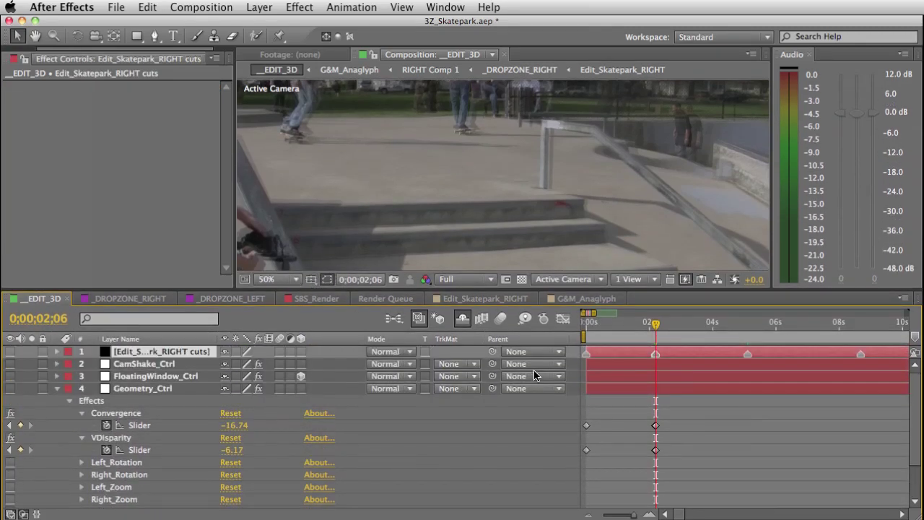
# Key Geometry_Ctrl's sliders at the 0;00;05;03 cut and inspect the next clip's first frame.
pyautogui.press('k')
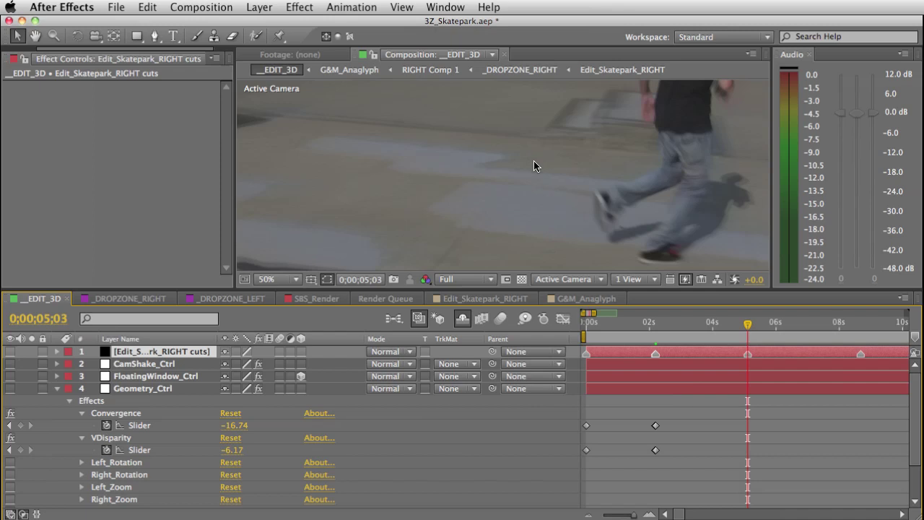
pyautogui.scroll(-4, 534, 161)
pyautogui.click(298, 425)
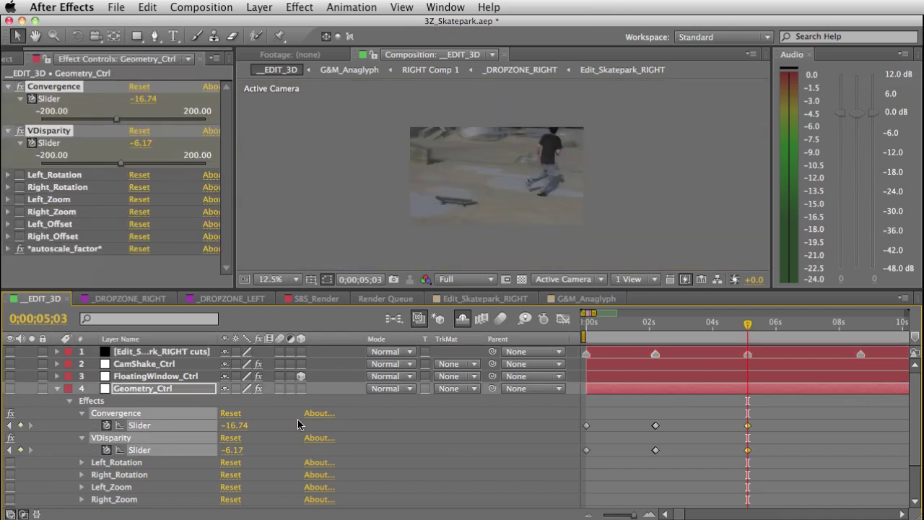
pyautogui.press('k')
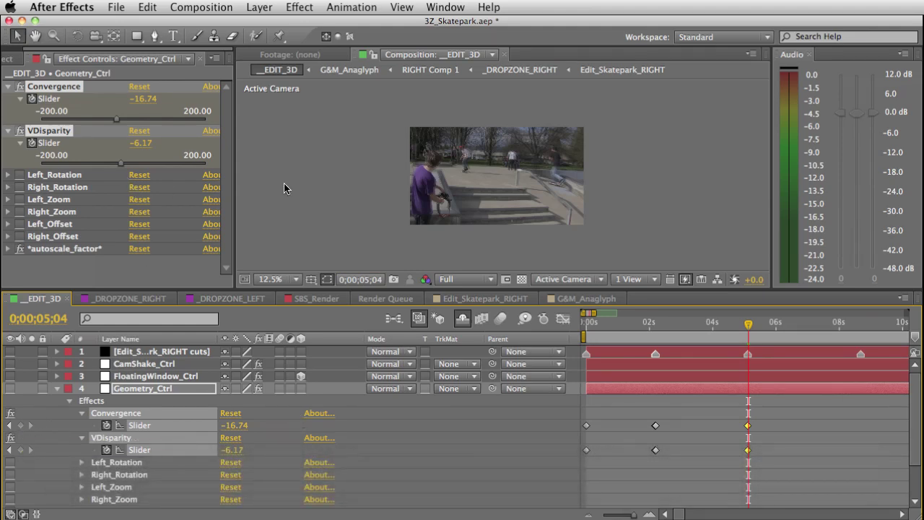
pyautogui.press('/')
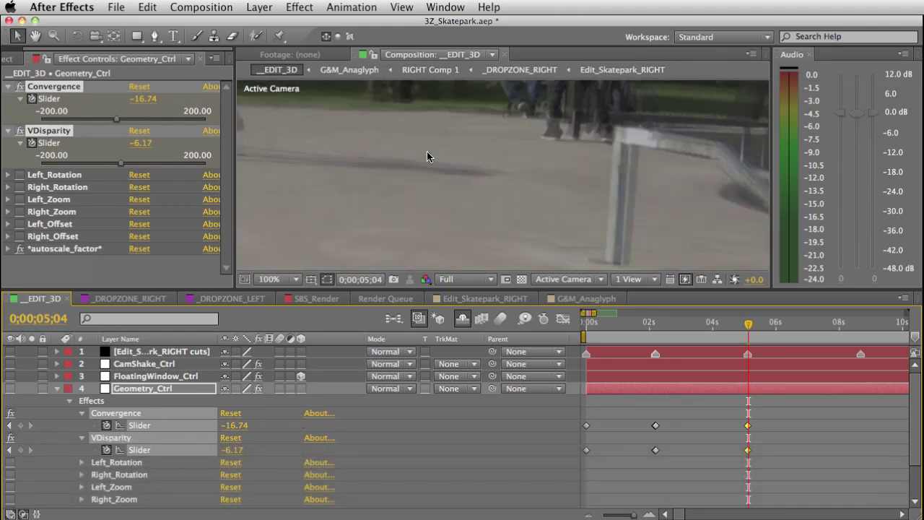
pyautogui.hotkey('shift', '/')
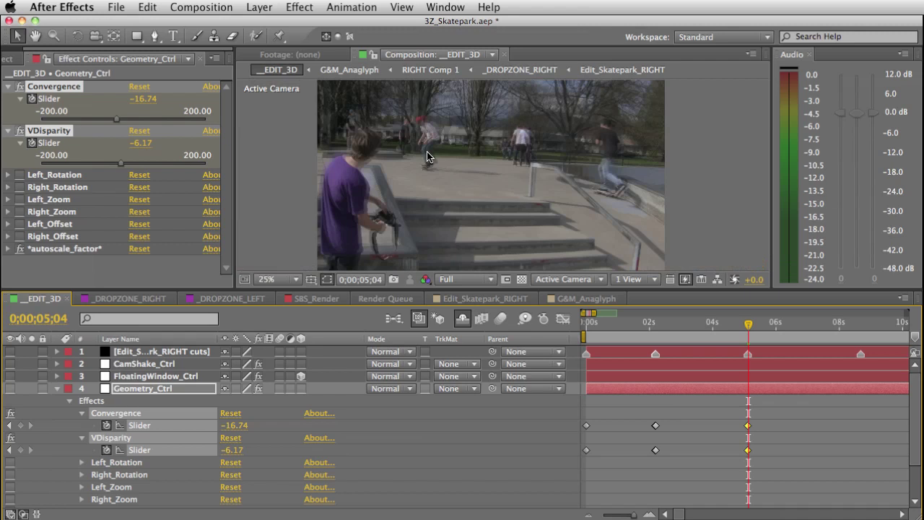
pyautogui.click(20, 426)
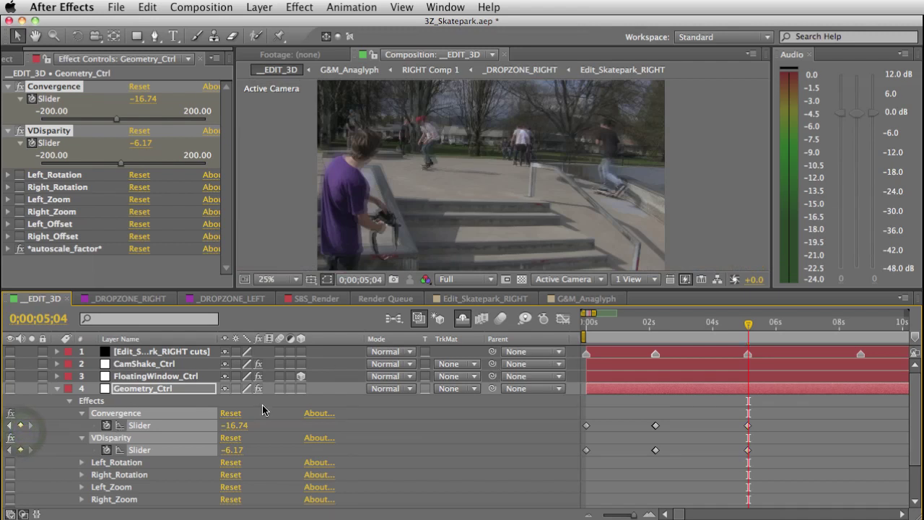
# Step through Geometry_Ctrl keyframes from 0;00;08;20 onward until reaching 0;00;17;09.
pyautogui.press('k')
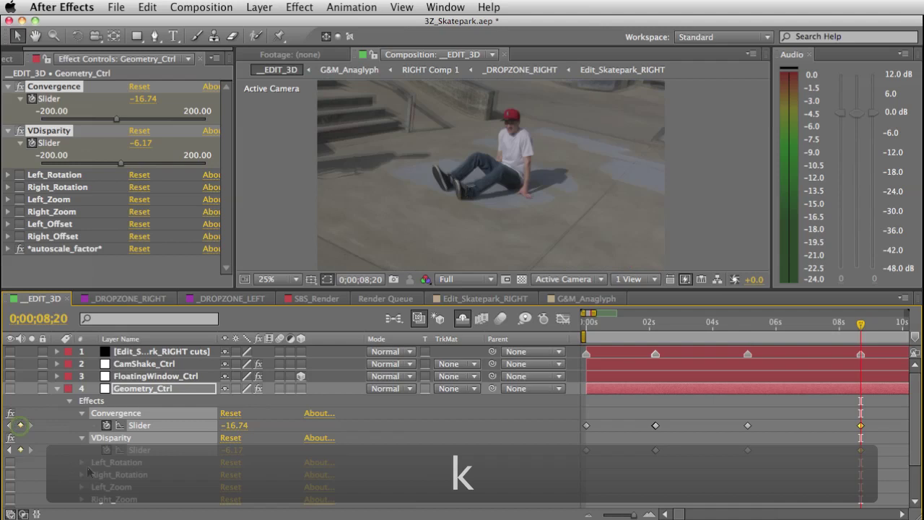
pyautogui.hscroll(5, 693, 438)
pyautogui.press('k')
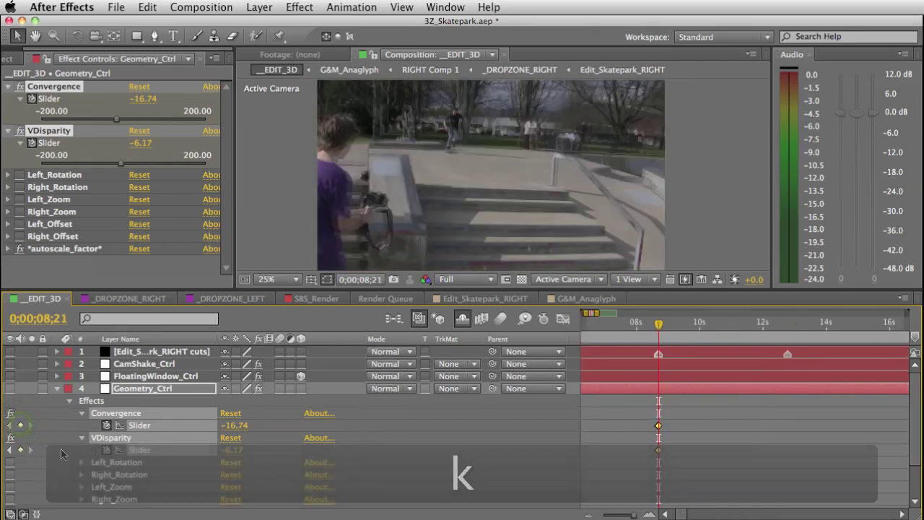
pyautogui.press('k')
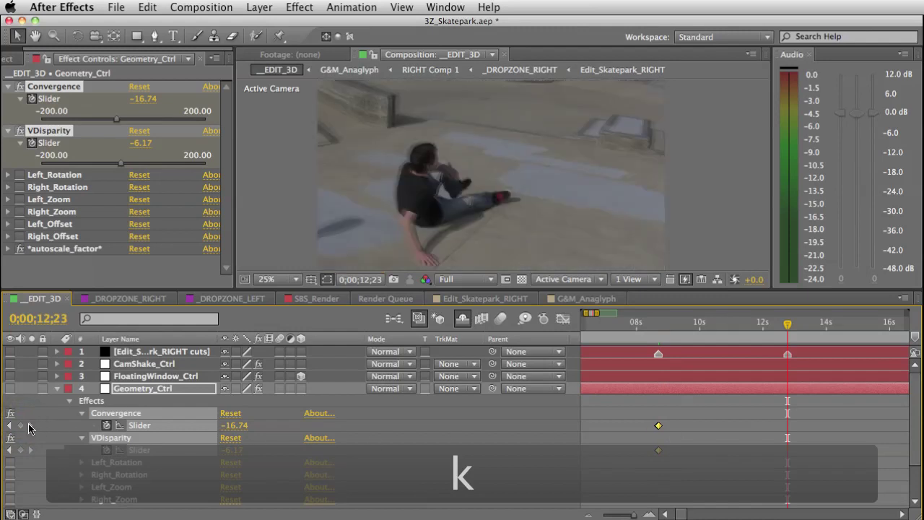
pyautogui.press('k')
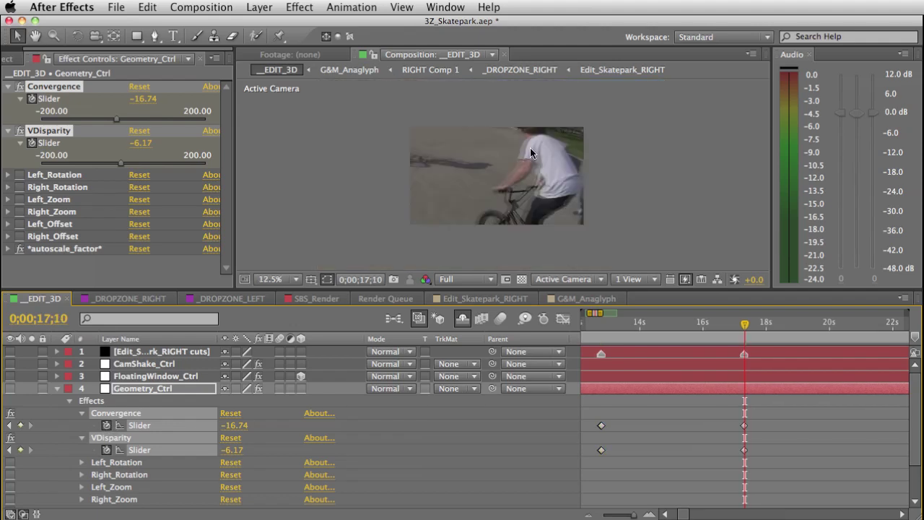
# Zoom in on the BMX rider, drag Convergence to -43.17, and view the anaglyph composite.
pyautogui.press('.')
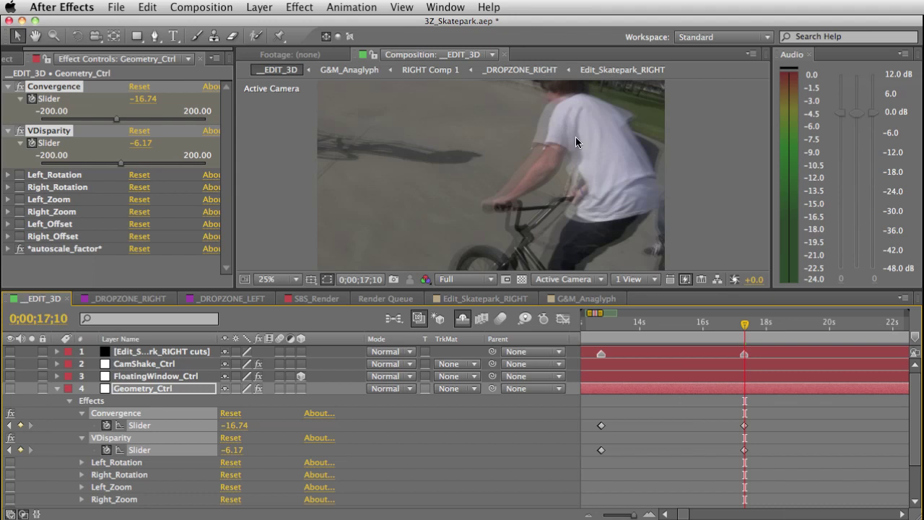
pyautogui.press(',')
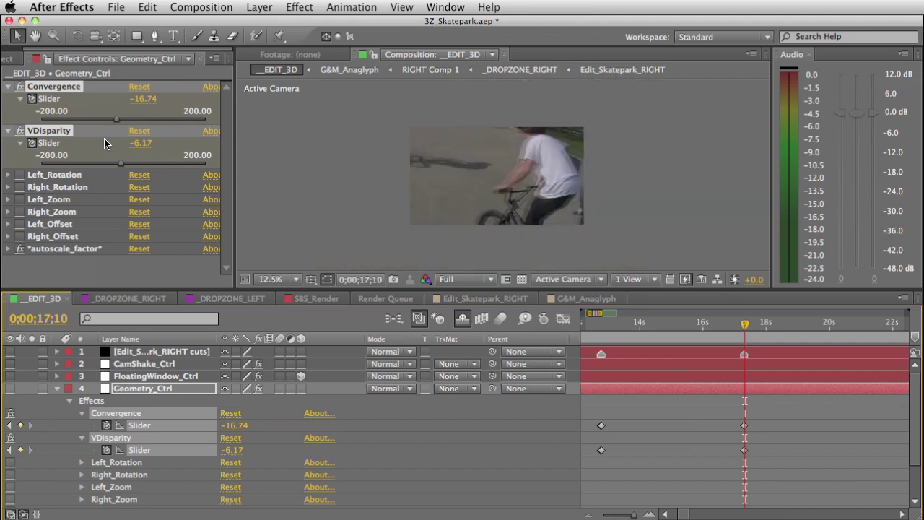
pyautogui.press('.')
pyautogui.press('.')
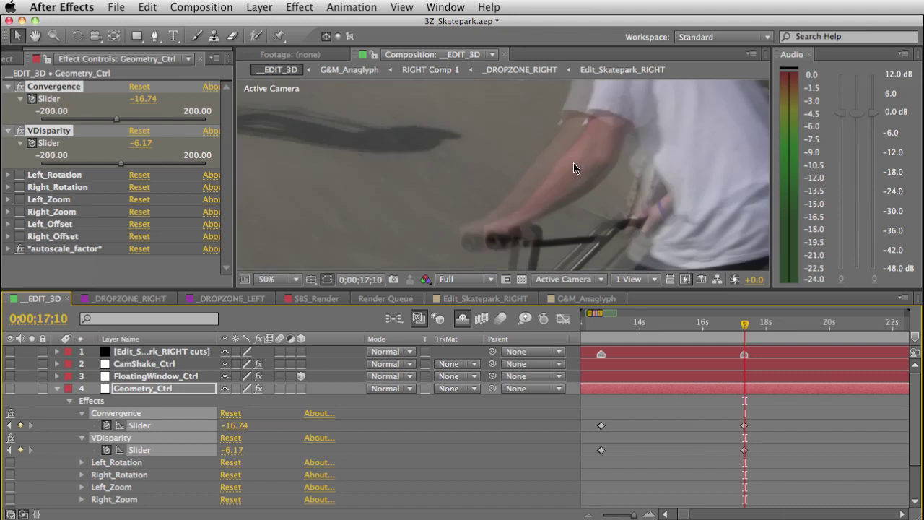
pyautogui.moveTo(114, 121); pyautogui.dragTo(105, 125)
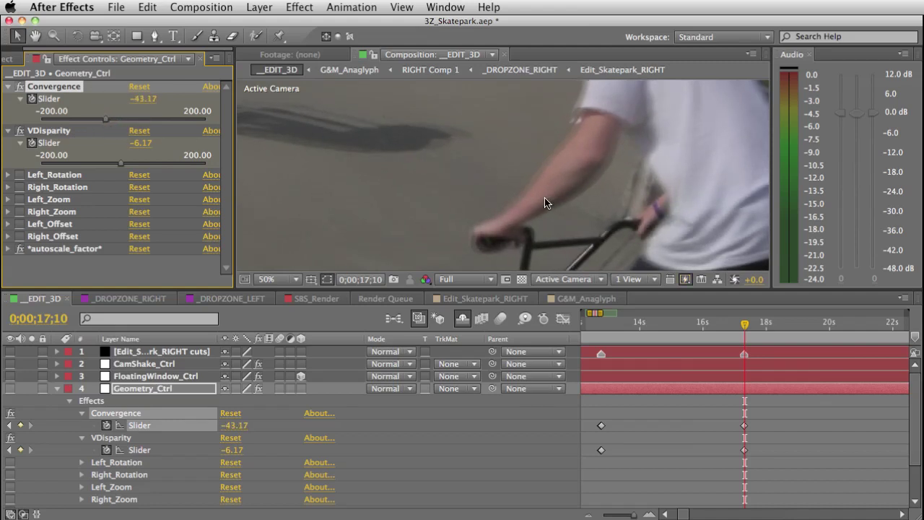
pyautogui.scroll(-4, 596, 197)
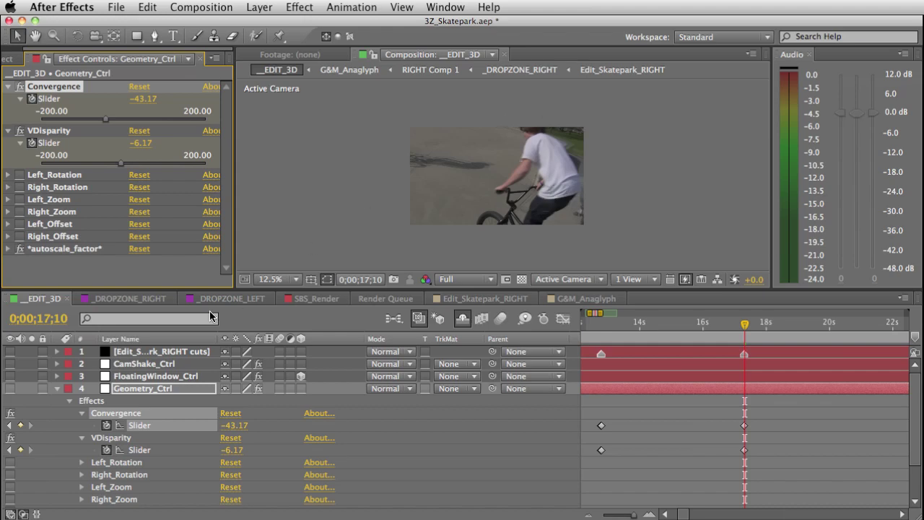
pyautogui.click(587, 299)
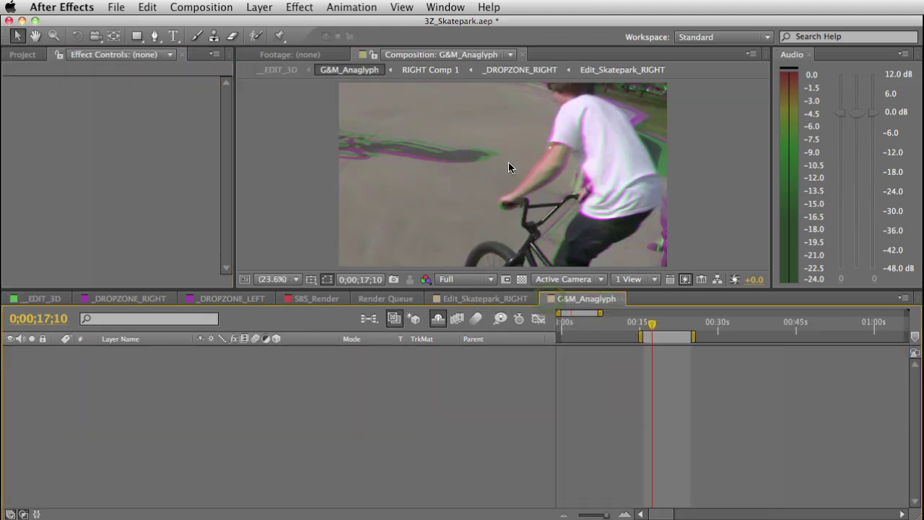
pyautogui.press('`')
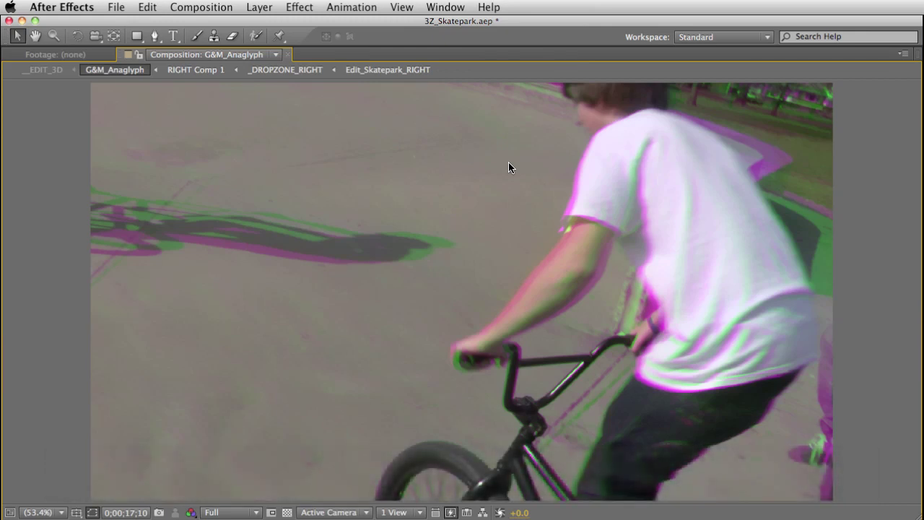
pyautogui.press('`')
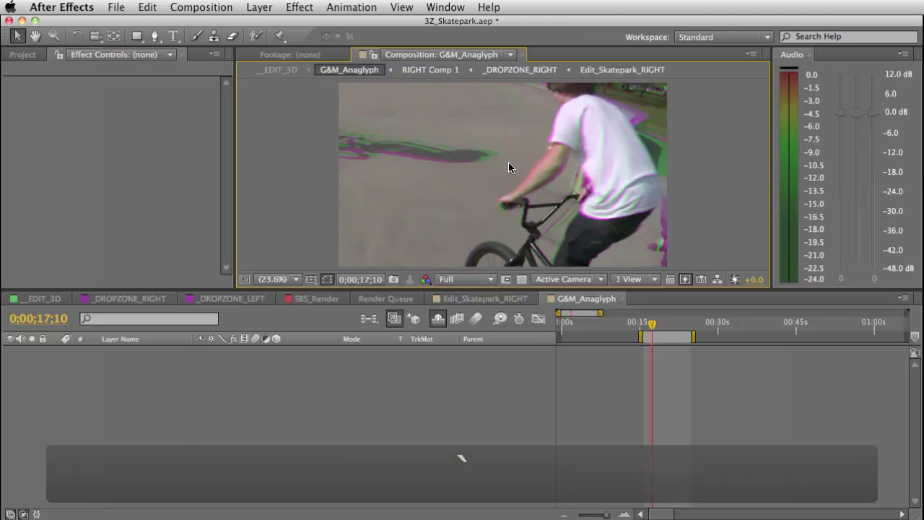
pyautogui.click(47, 298)
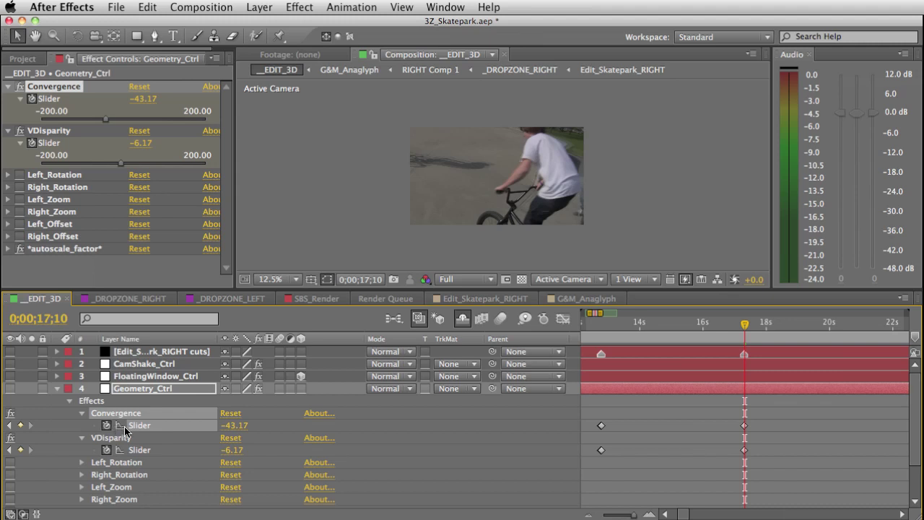
# Add Convergence and VDisparity keyframes at the 0;00;22;23 stairs cut.
pyautogui.hscroll(2, 655, 409)
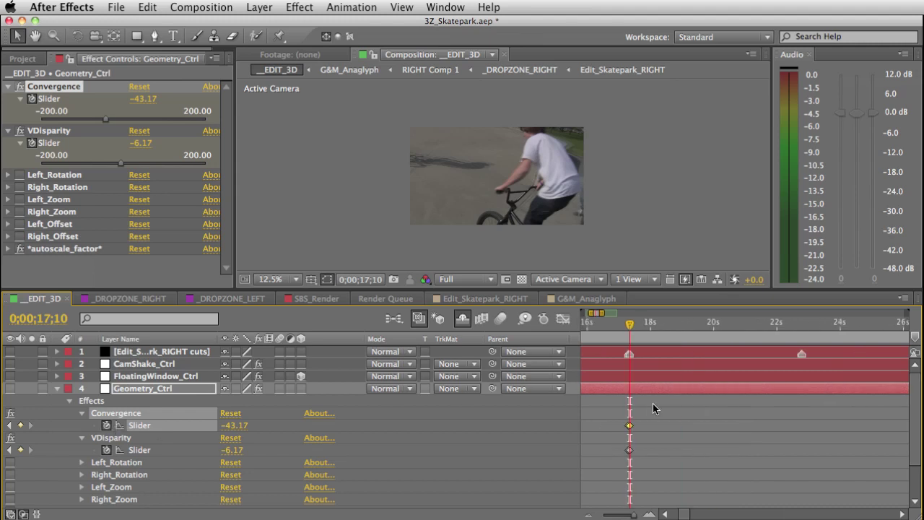
pyautogui.press('k')
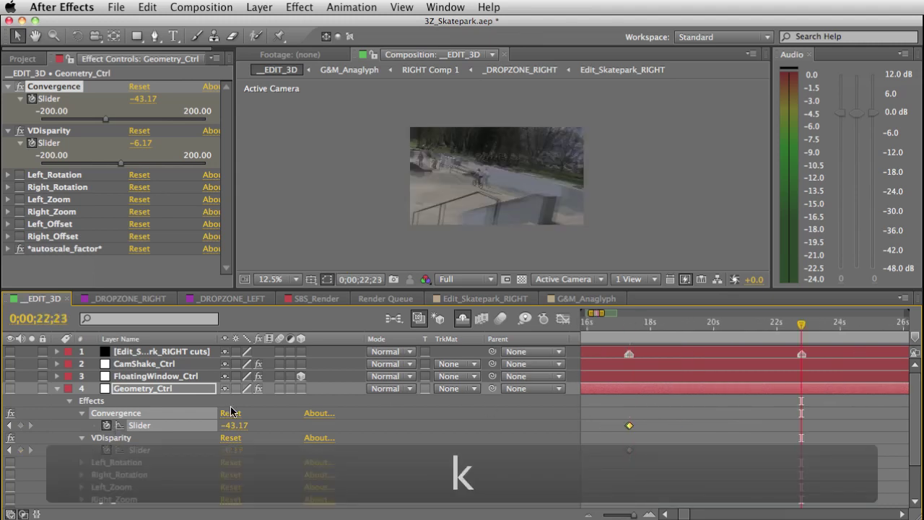
pyautogui.click(20, 425)
pyautogui.click(20, 450)
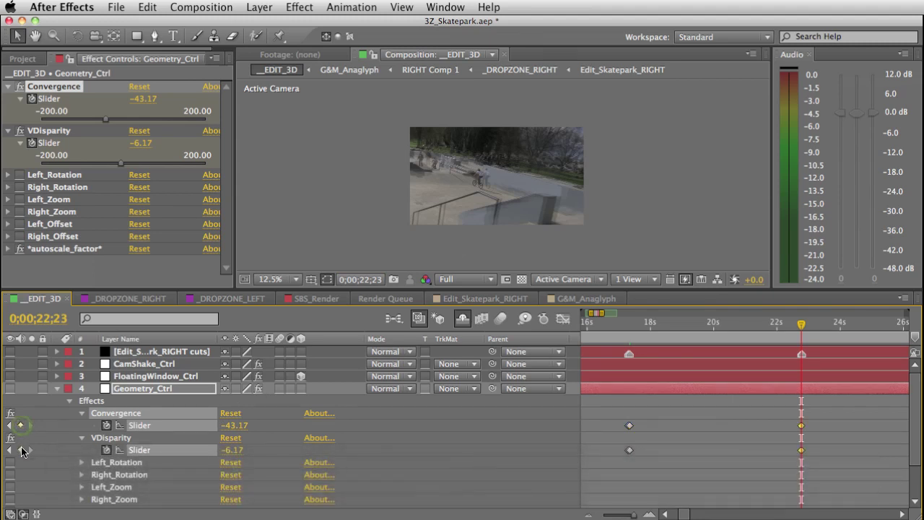
# Zoom and pan the stairs shot, raise Convergence to -13.22, then check 0;00;20;28.
pyautogui.press('.')
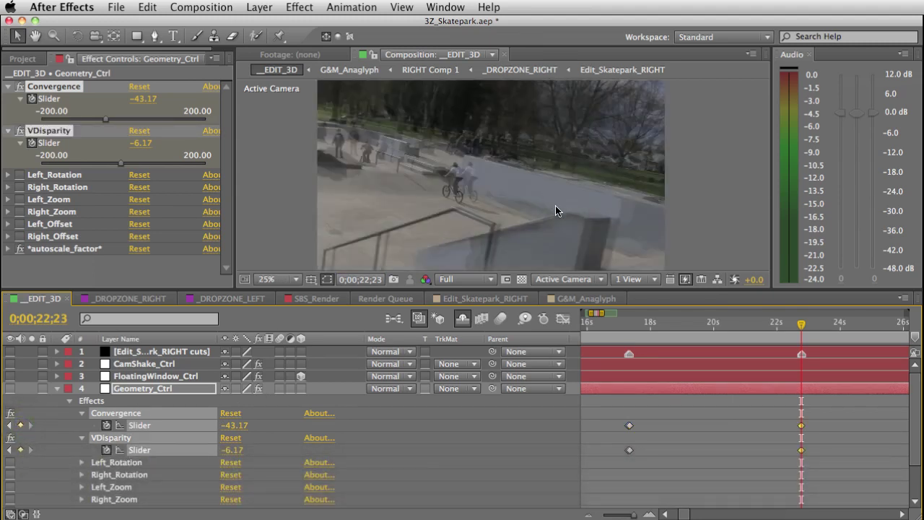
pyautogui.press('space')
pyautogui.moveTo(557, 204); pyautogui.dragTo(559, 179)
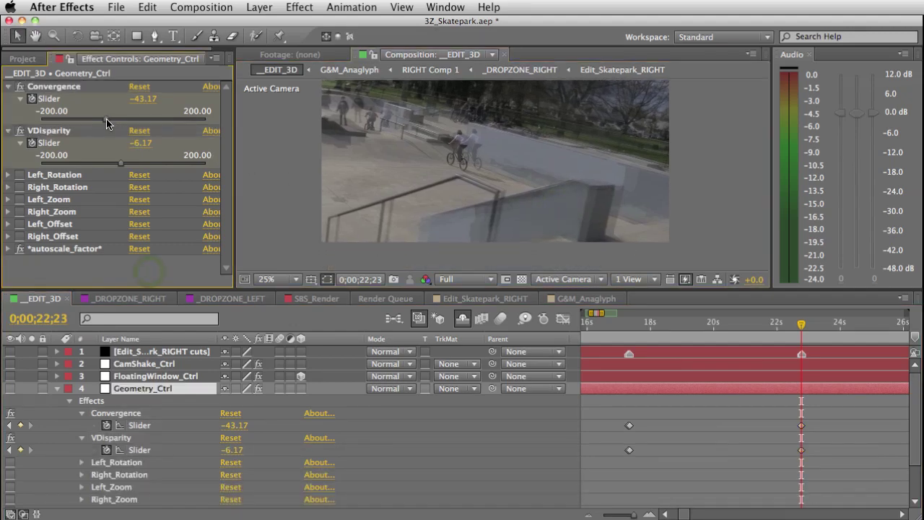
pyautogui.moveTo(105, 118); pyautogui.dragTo(117, 124)
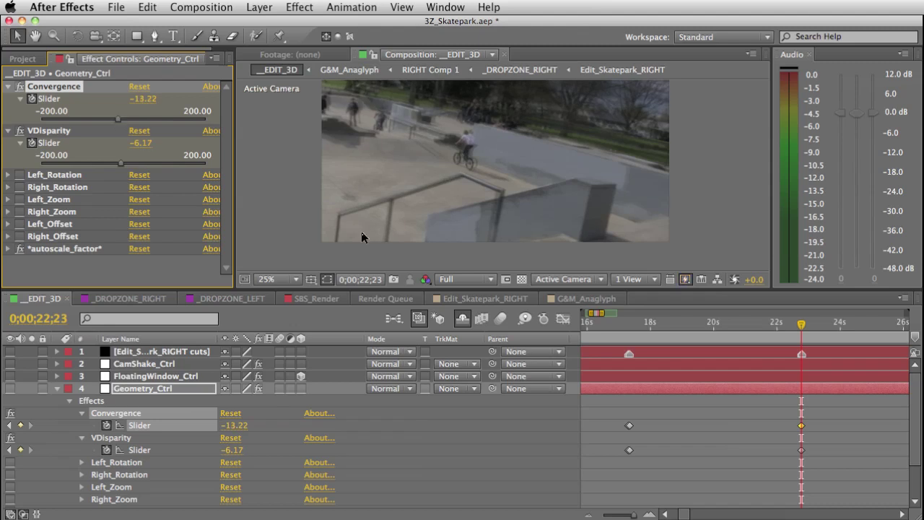
pyautogui.click(743, 326)
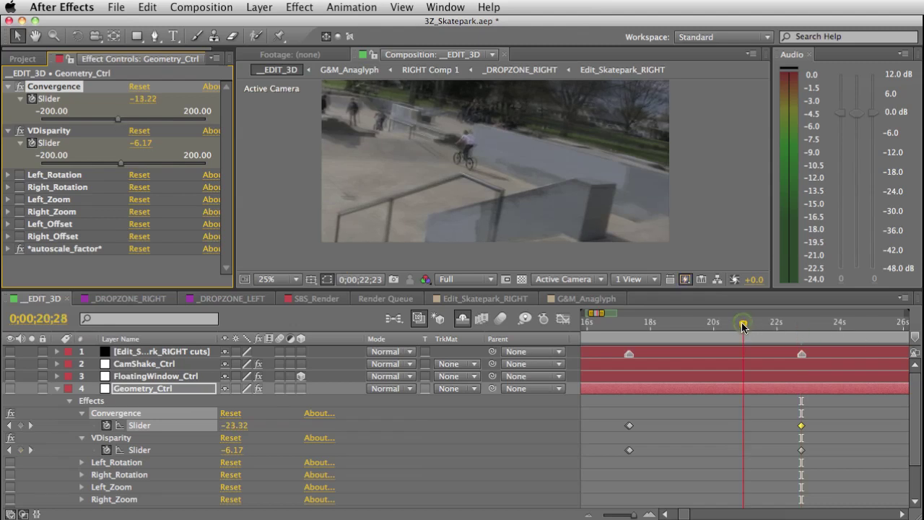
pyautogui.click(699, 327)
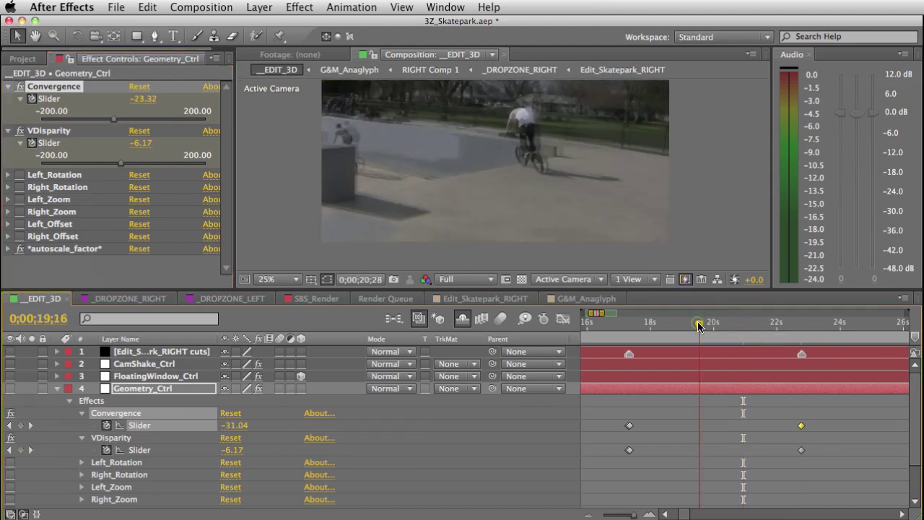
pyautogui.click(724, 327)
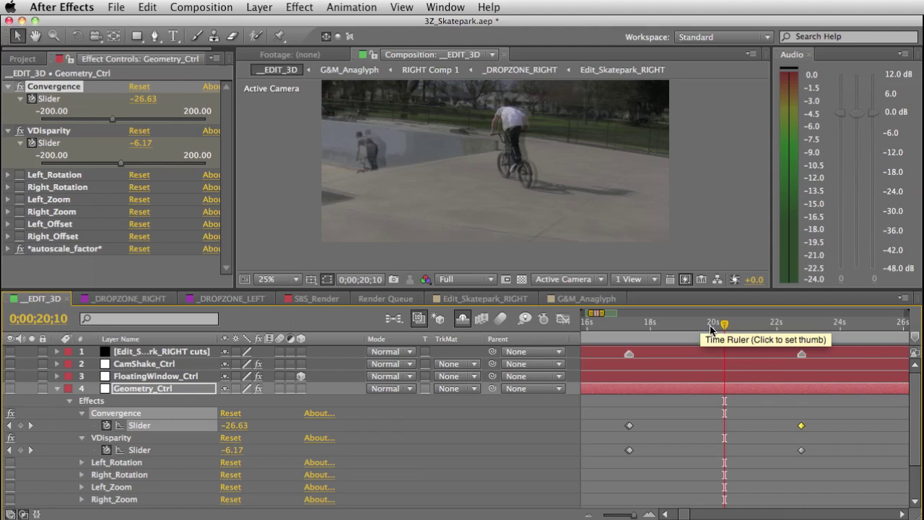
pyautogui.click(748, 327)
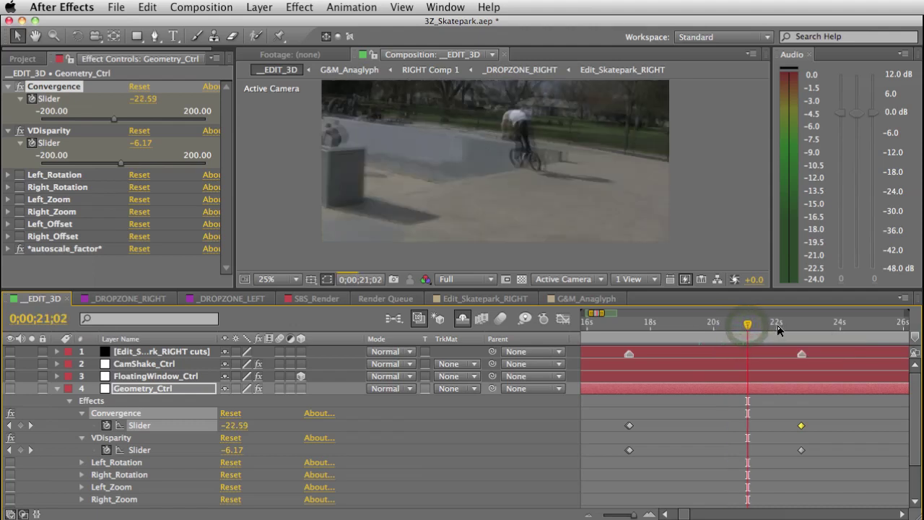
pyautogui.click(778, 329)
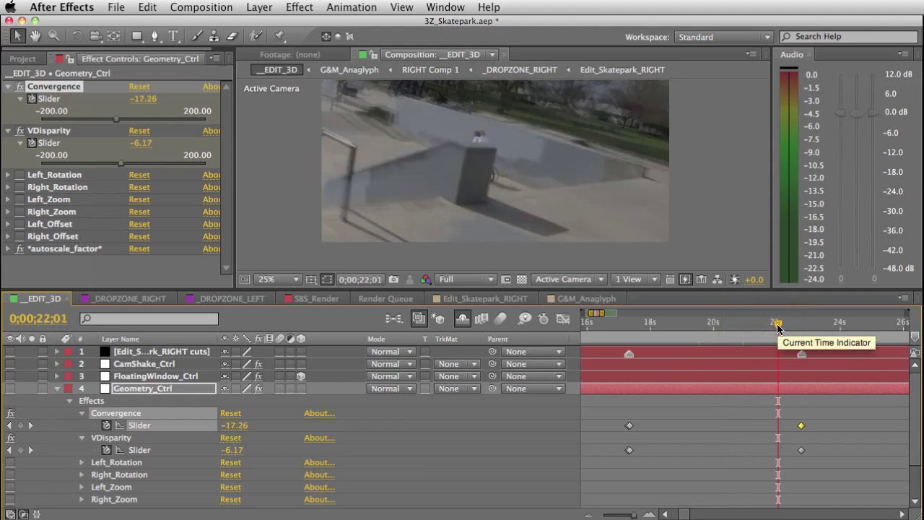
pyautogui.click(171, 388)
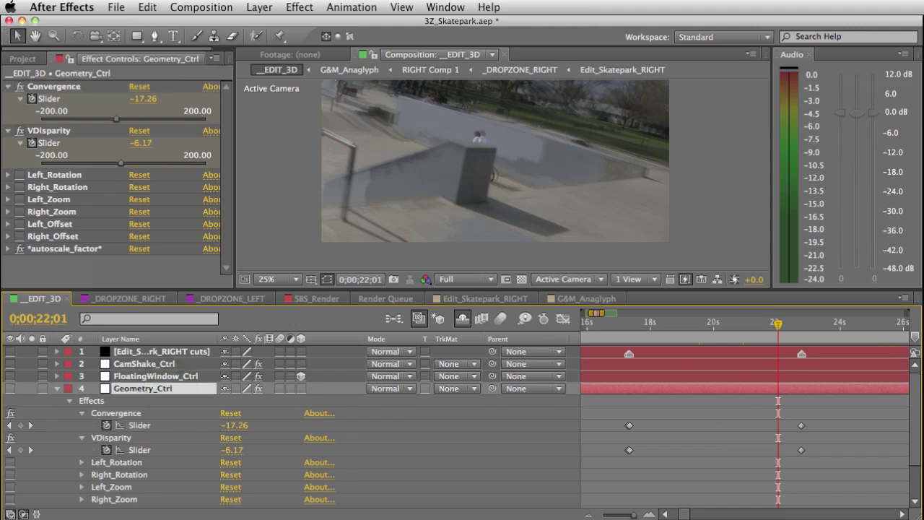
pyautogui.press('k')
pyautogui.press('k')
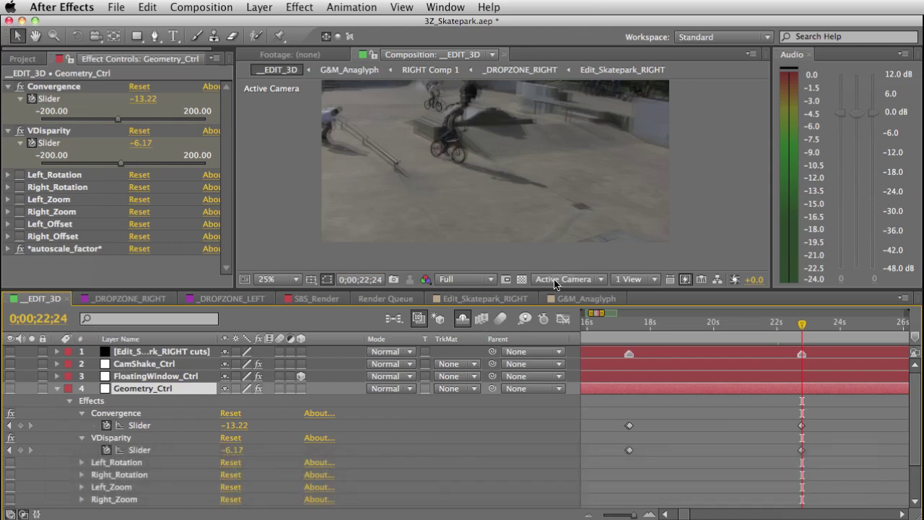
pyautogui.moveTo(633, 515); pyautogui.dragTo(610, 515)
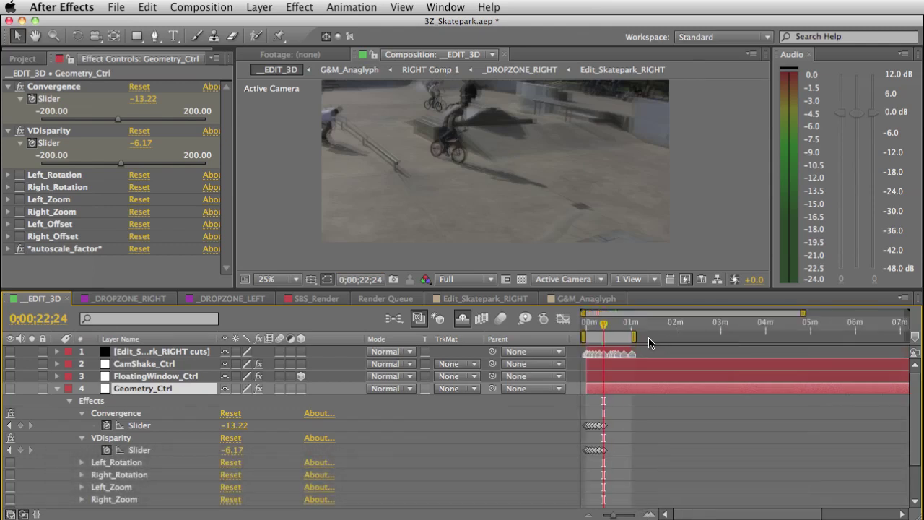
pyautogui.click(322, 299)
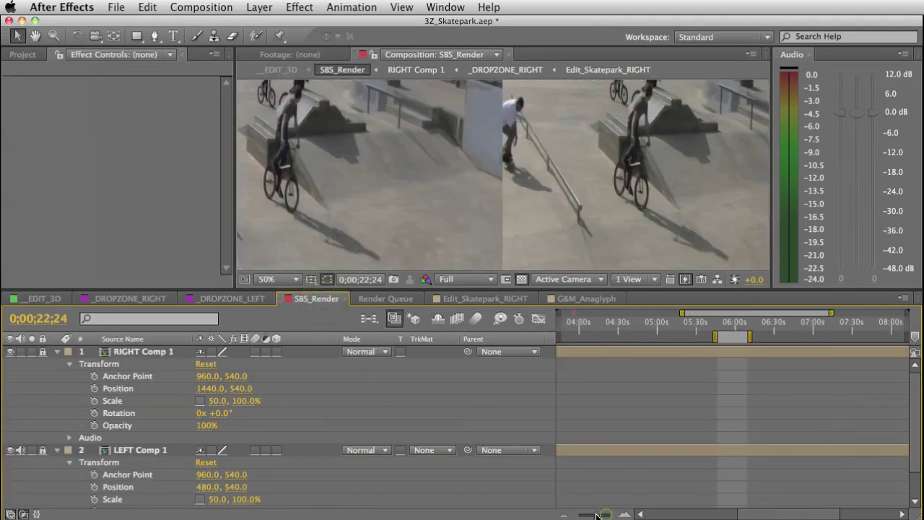
# Show the full SBS_Render timeline span and place the playhead at 0;00;26;17.
pyautogui.moveTo(597, 515); pyautogui.dragTo(579, 515)
pyautogui.click(585, 331)
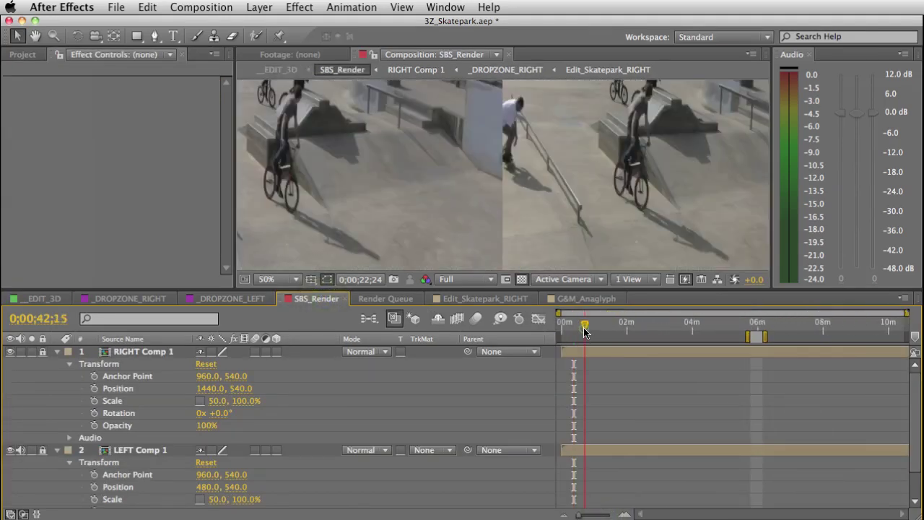
pyautogui.press(',')
pyautogui.moveTo(585, 331)
pyautogui.mouseDown()
pyautogui.moveTo(568, 329)
pyautogui.moveTo(577, 328)
pyautogui.mouseUp()
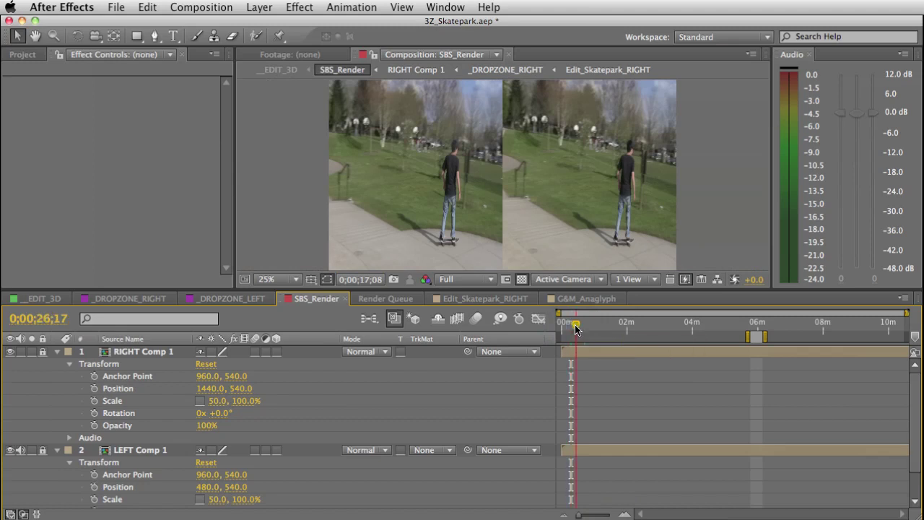